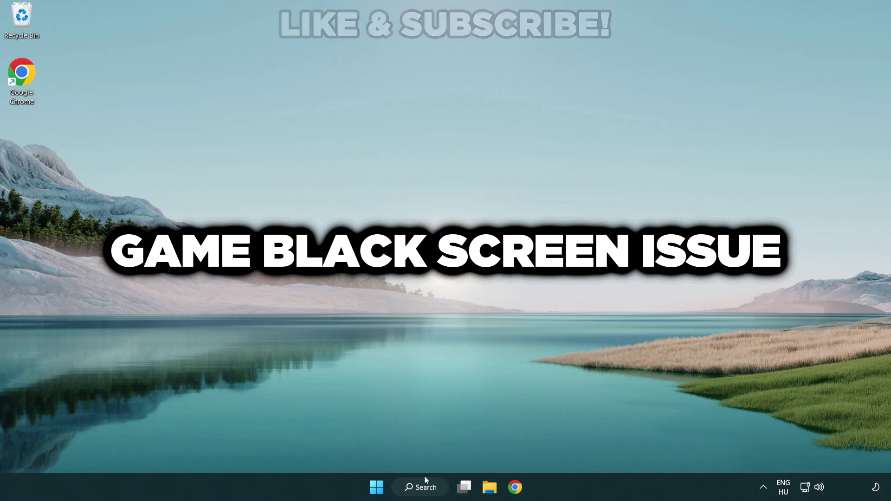
Search Windows for 'device manager' and open Device Manager from the best match
{"action": "left_click", "coordinate": [429, 491]}
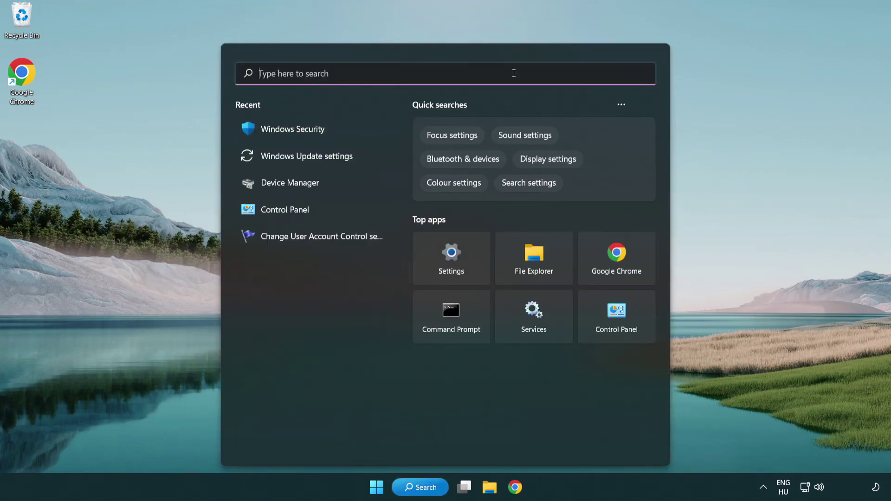
{"action": "type", "text": "device m"}
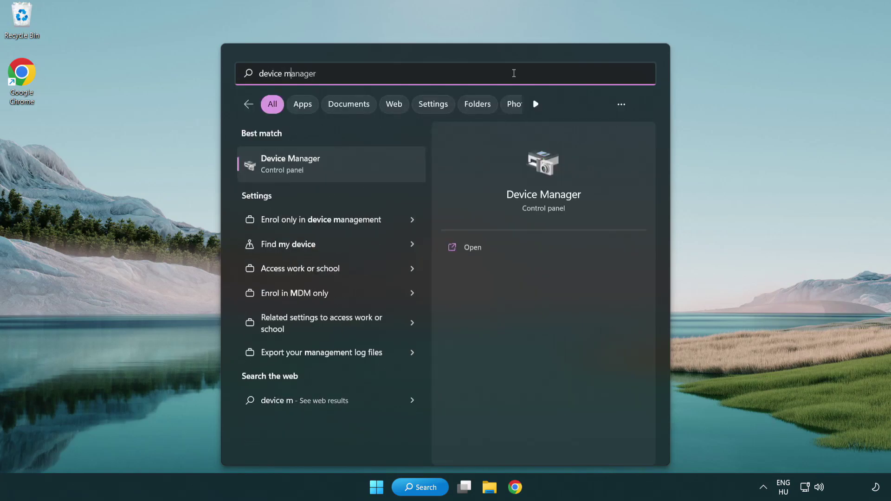
{"action": "type", "text": "anager"}
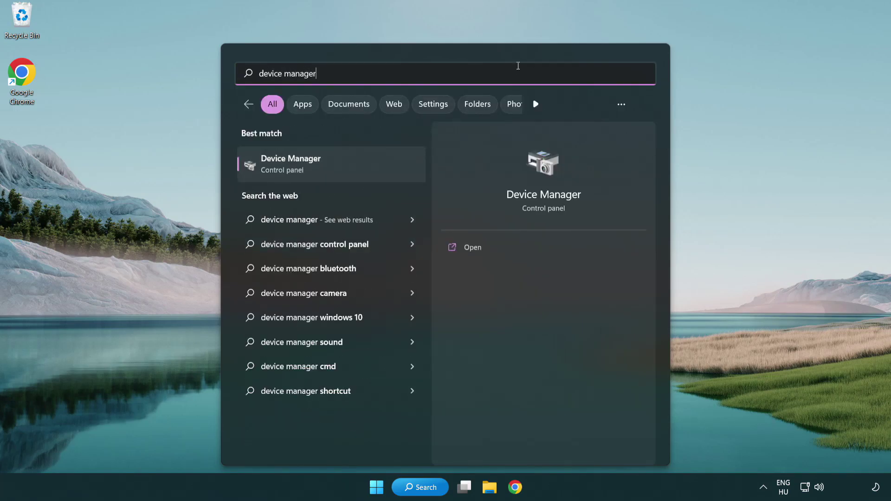
{"action": "left_click", "coordinate": [357, 171]}
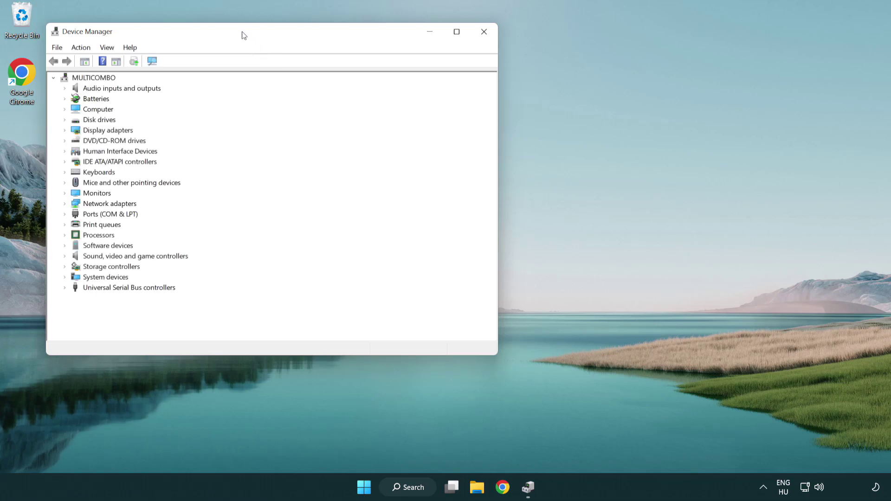
Automatically search for a newer VMware SVGA 3D display driver; the best driver is already installed
{"action": "left_click_drag", "start_coordinate": [244, 35], "coordinate": [393, 90]}
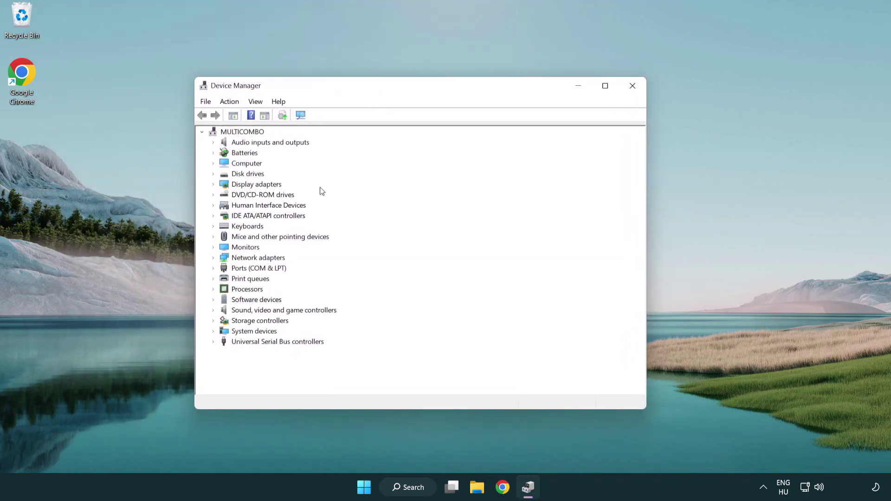
{"action": "left_click", "coordinate": [245, 187]}
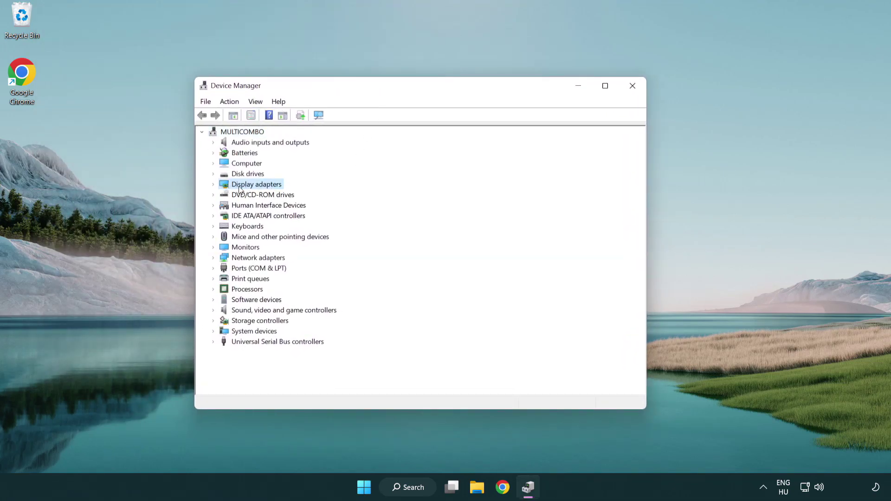
{"action": "left_click", "coordinate": [214, 184]}
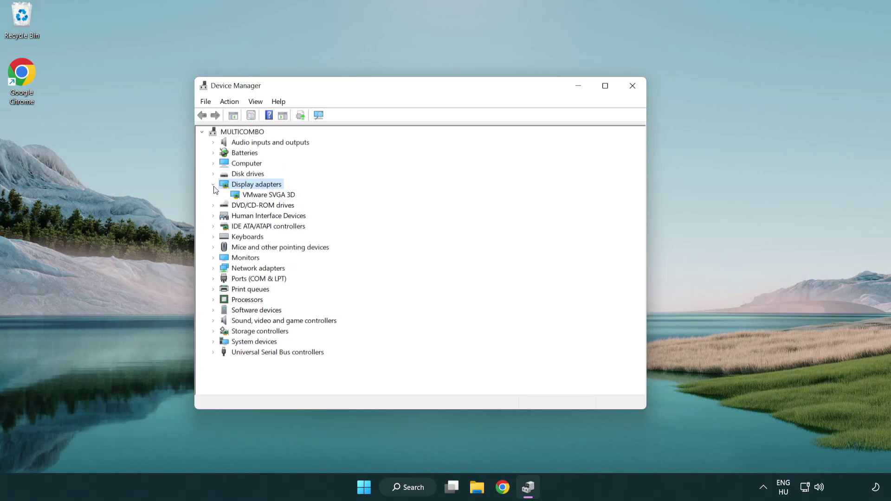
{"action": "left_click", "coordinate": [265, 197]}
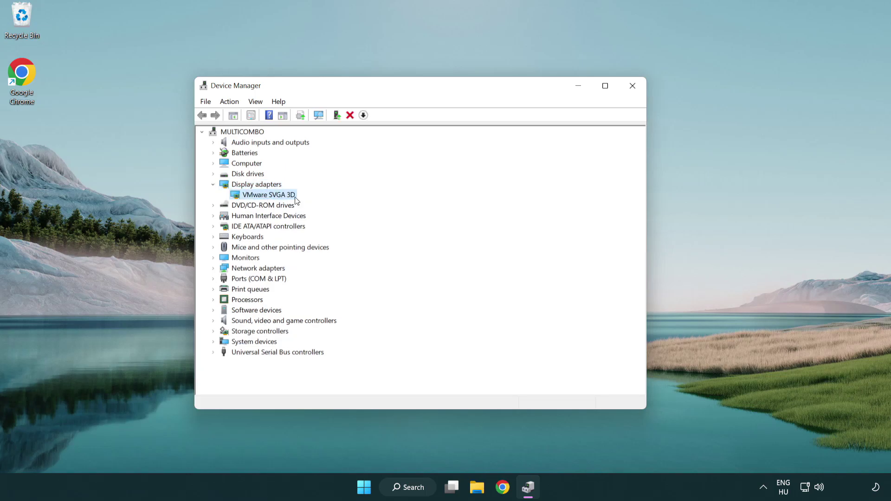
{"action": "right_click", "coordinate": [265, 197]}
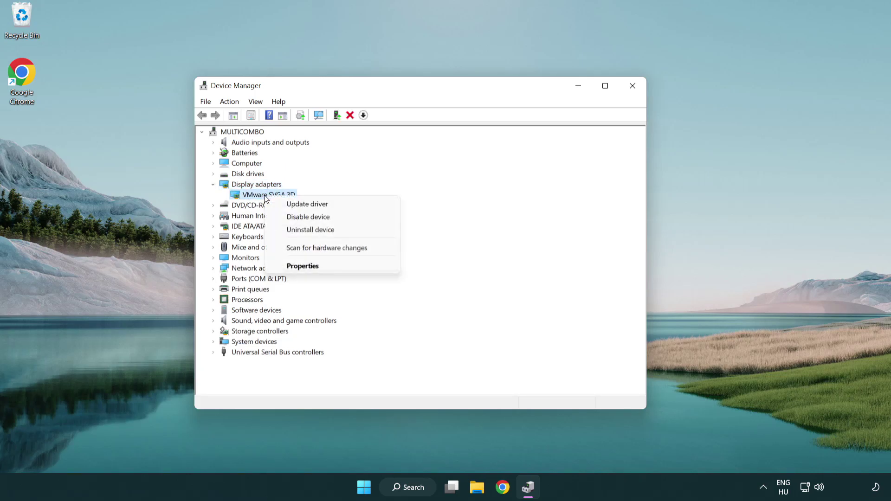
{"action": "left_click", "coordinate": [351, 205]}
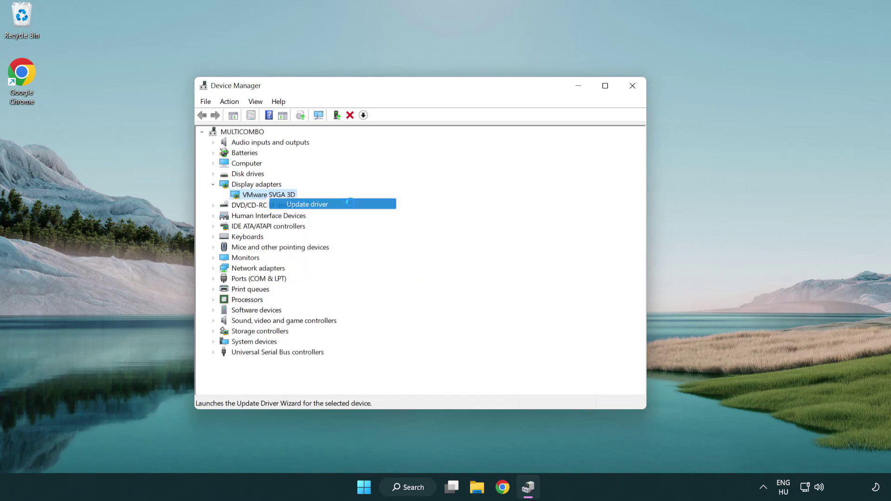
{"action": "left_click_drag", "start_coordinate": [368, 139], "coordinate": [385, 133]}
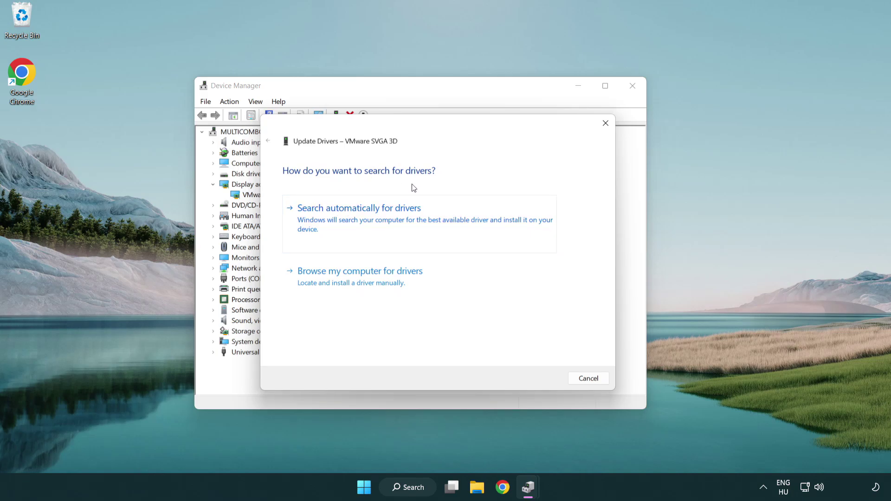
{"action": "left_click", "coordinate": [392, 218]}
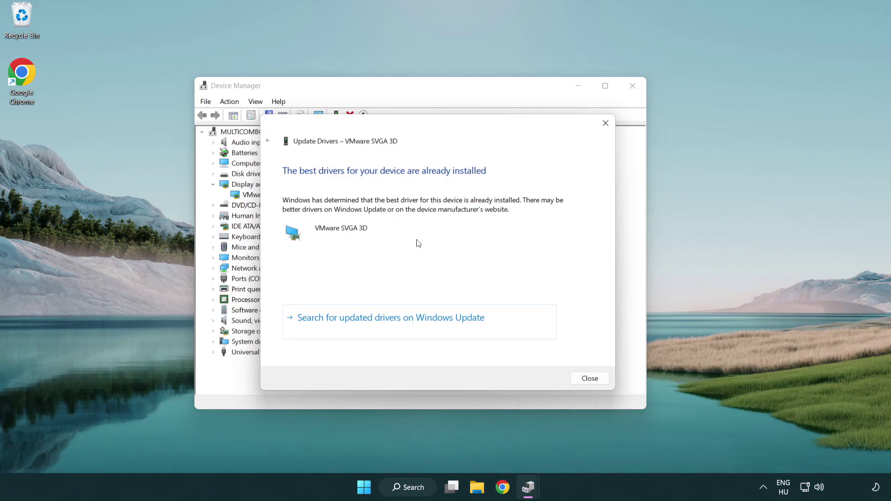
{"action": "left_click", "coordinate": [591, 380]}
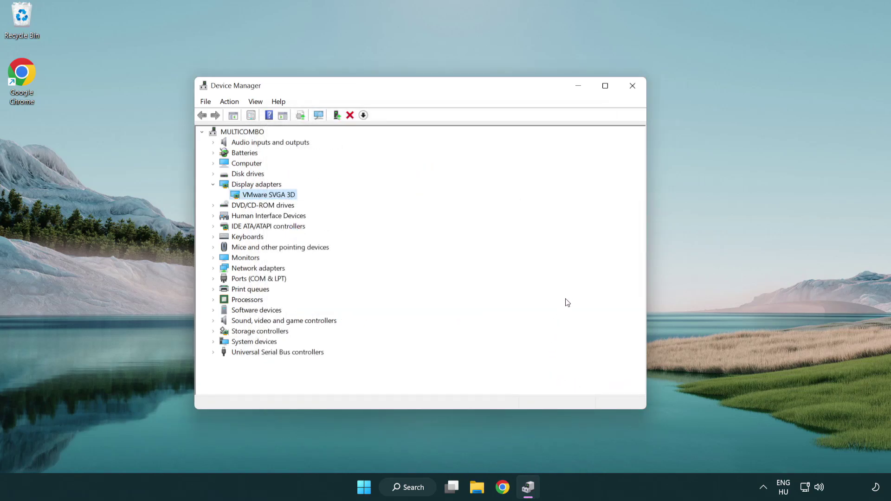
Close Device Manager, run a Windows Update check that reports the PC up to date, then close Settings
{"action": "left_click", "coordinate": [635, 89]}
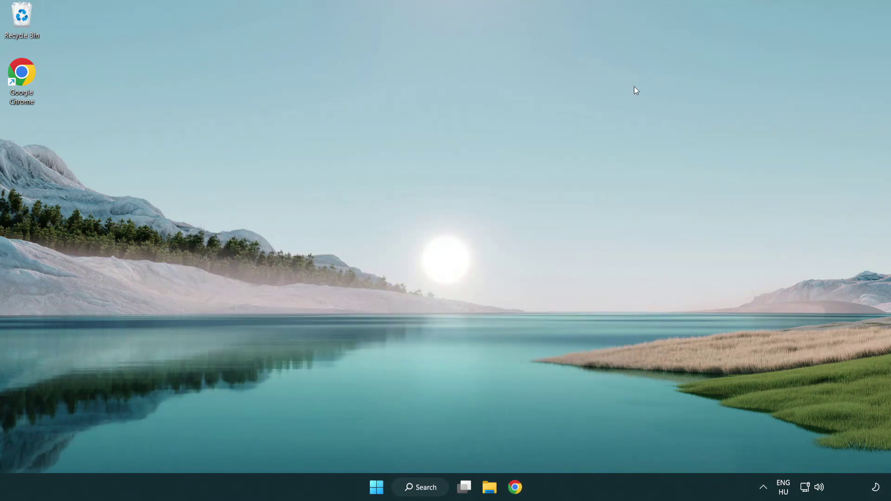
{"action": "left_click", "coordinate": [430, 489]}
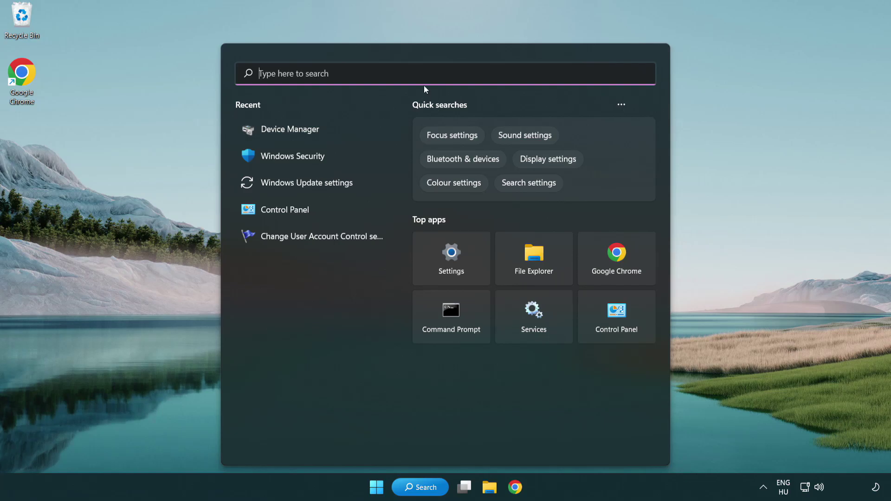
{"action": "type", "text": "update"}
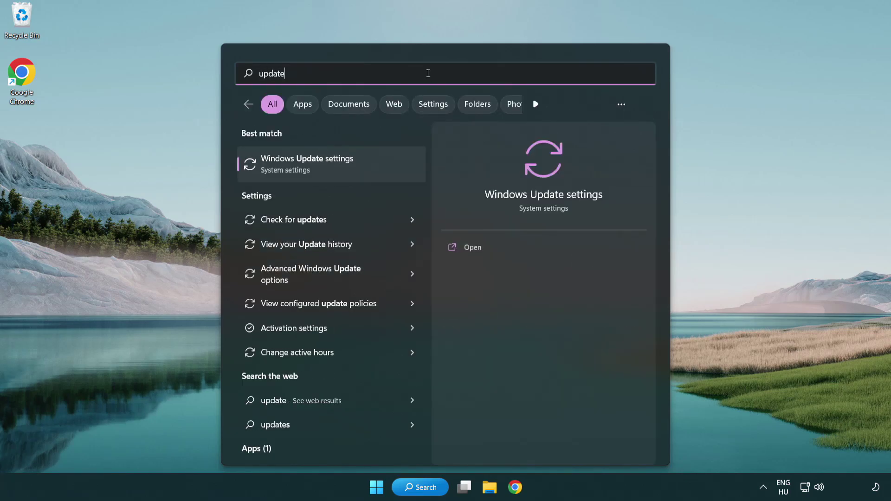
{"action": "left_click", "coordinate": [347, 170]}
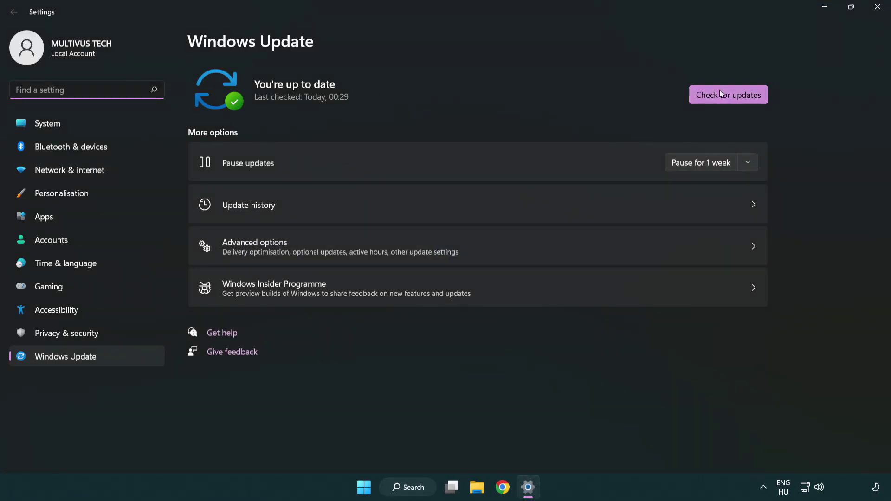
{"action": "left_click", "coordinate": [745, 102]}
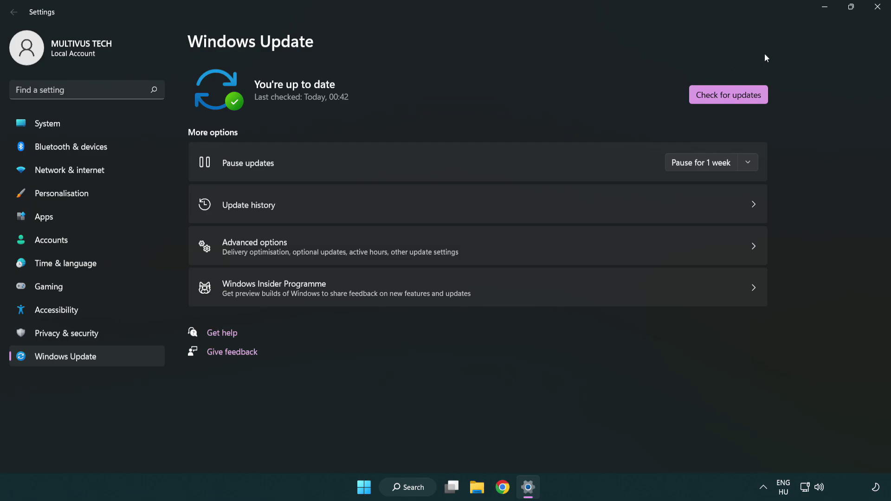
{"action": "left_click", "coordinate": [875, 13]}
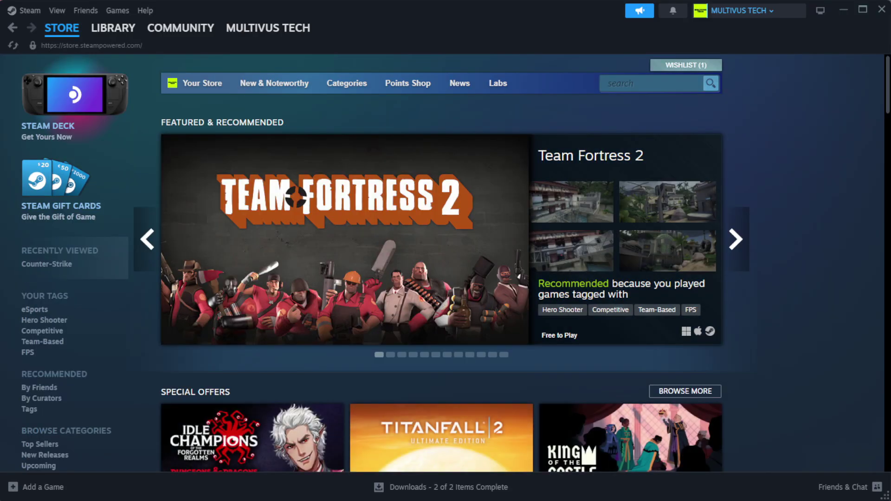
Open the Properties of the favourited game YOUR NOT WORKING GAME from Steam's Library home
{"action": "mouse_move", "coordinate": [114, 32]}
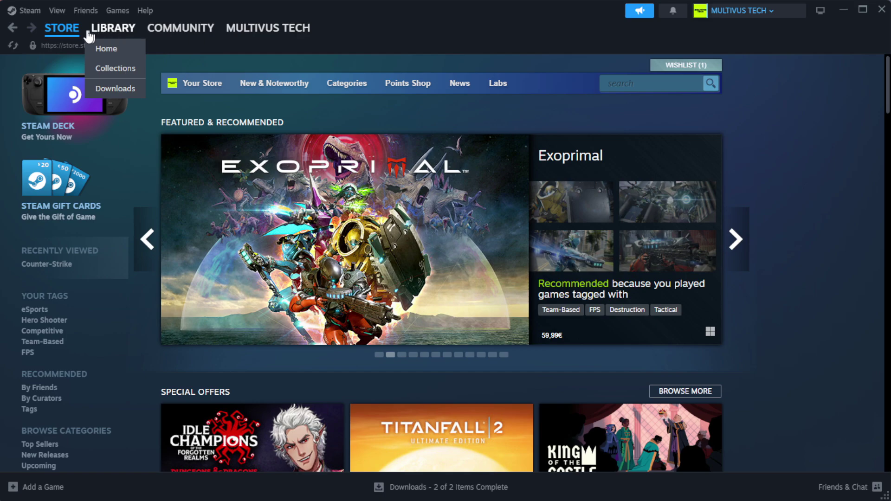
{"action": "left_click", "coordinate": [130, 50]}
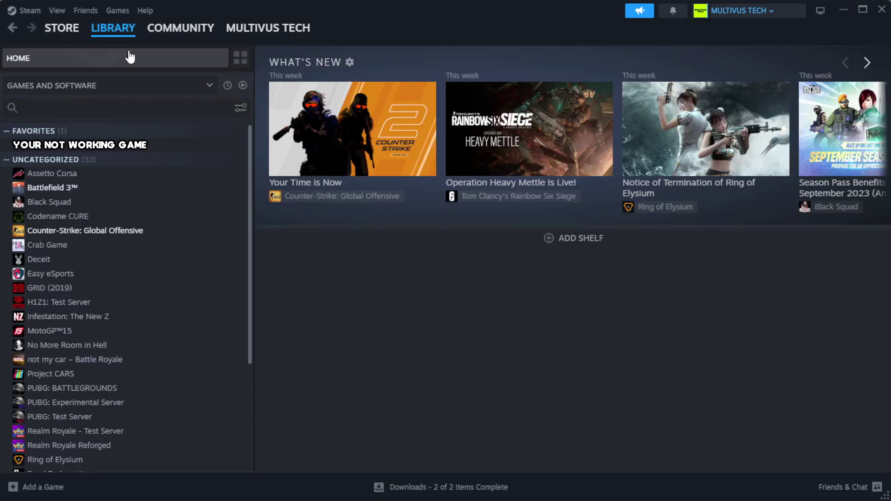
{"action": "right_click", "coordinate": [221, 152]}
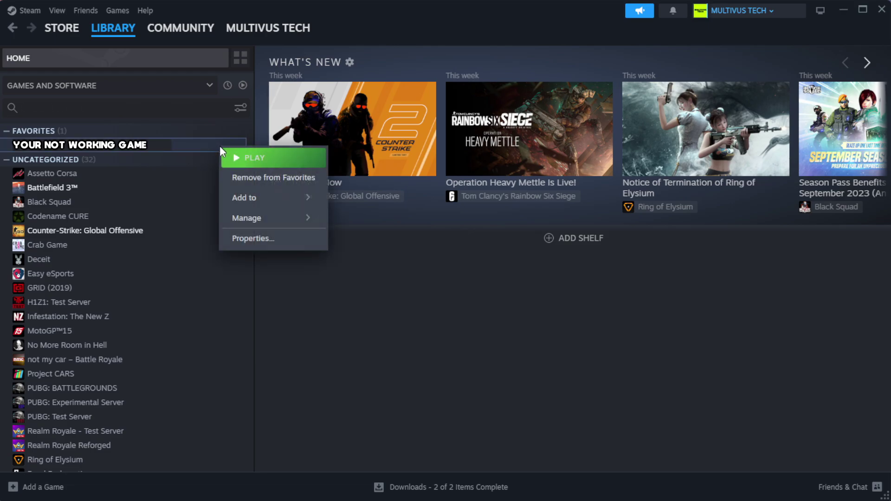
{"action": "left_click", "coordinate": [282, 239]}
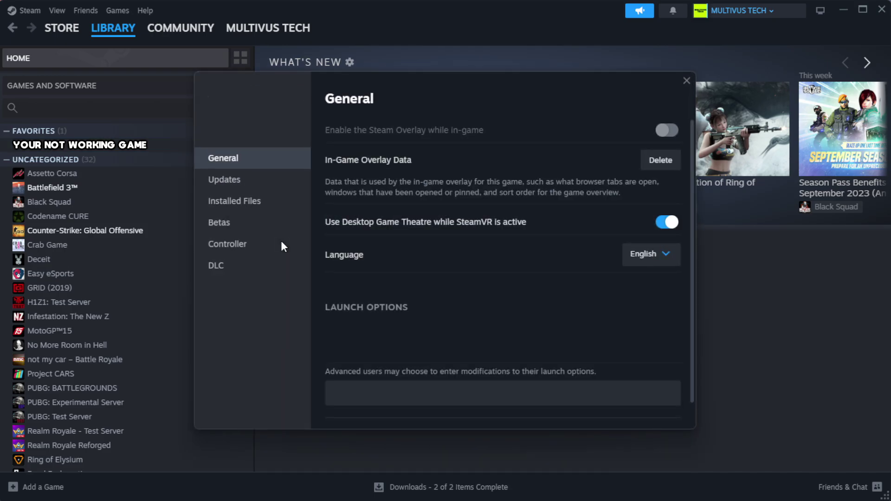
Verify integrity of the game's installed files, with all 1039 files successfully validated
{"action": "left_click", "coordinate": [268, 218]}
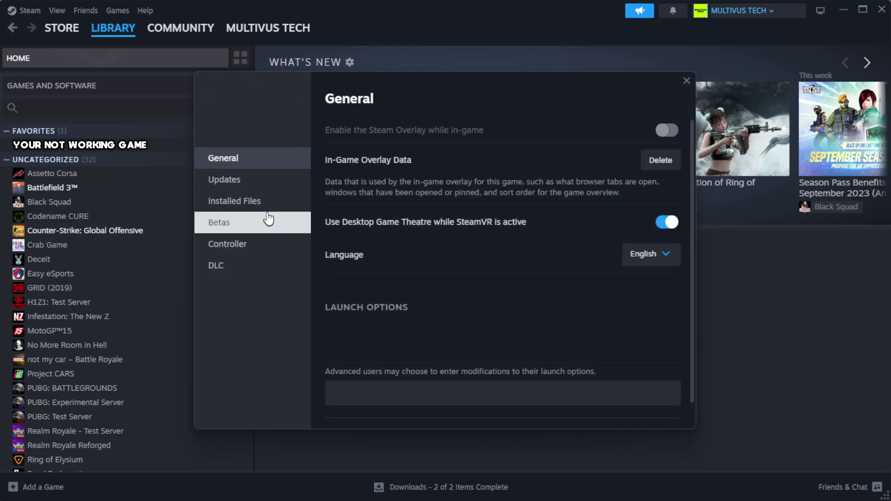
{"action": "left_click", "coordinate": [292, 211]}
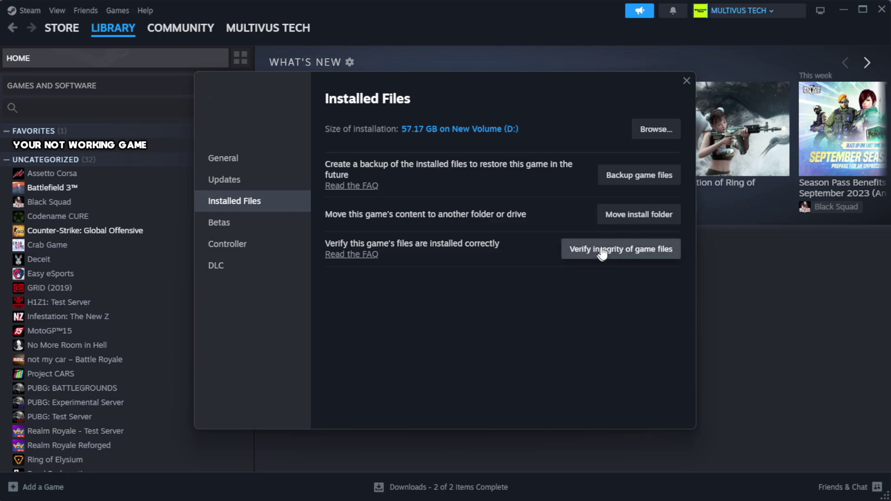
{"action": "left_click", "coordinate": [627, 259]}
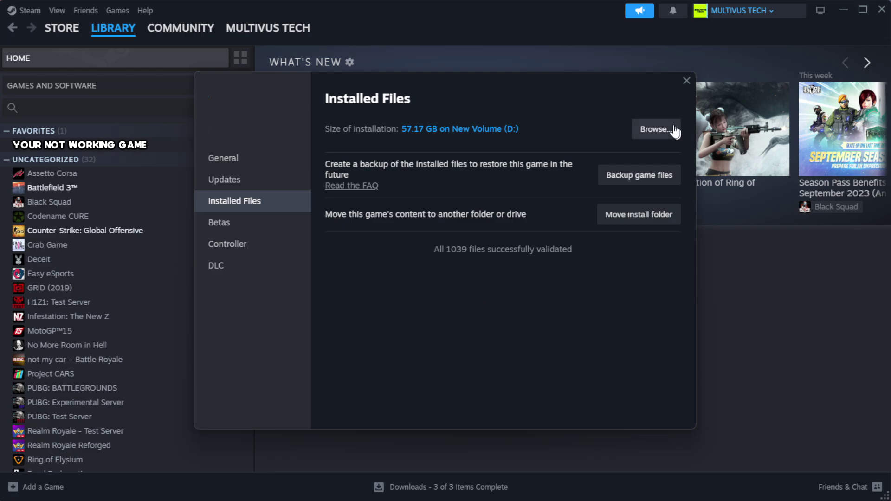
Browse to the game's install folder and open the YOUR NOT WORKING GAME shortcut's Properties
{"action": "left_click", "coordinate": [655, 130]}
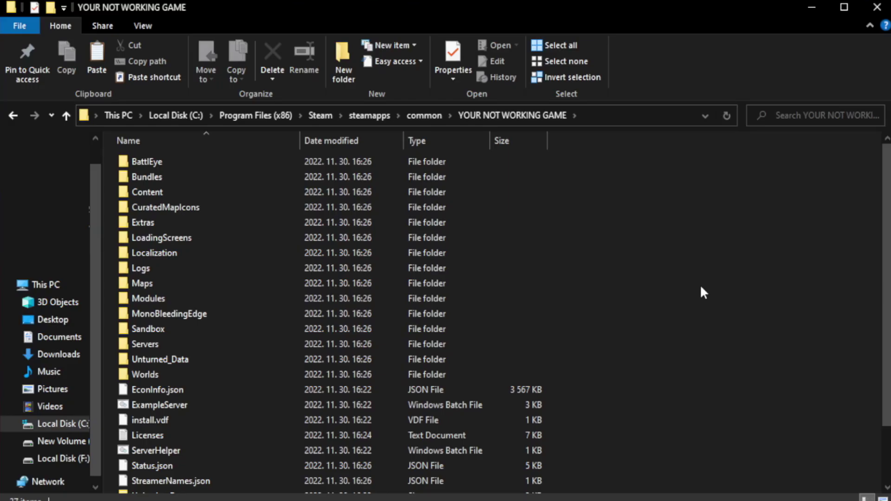
{"action": "scroll", "coordinate": [886, 334], "scroll_direction": "down", "scroll_amount": 2}
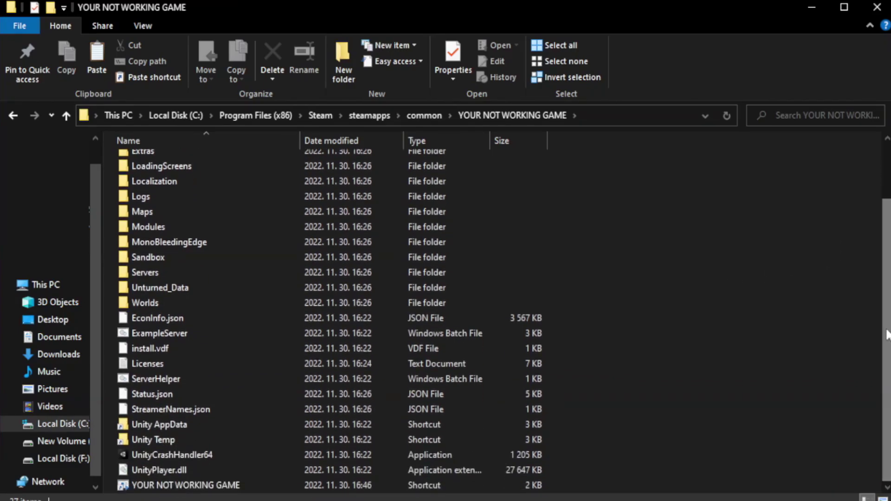
{"action": "left_click", "coordinate": [325, 485]}
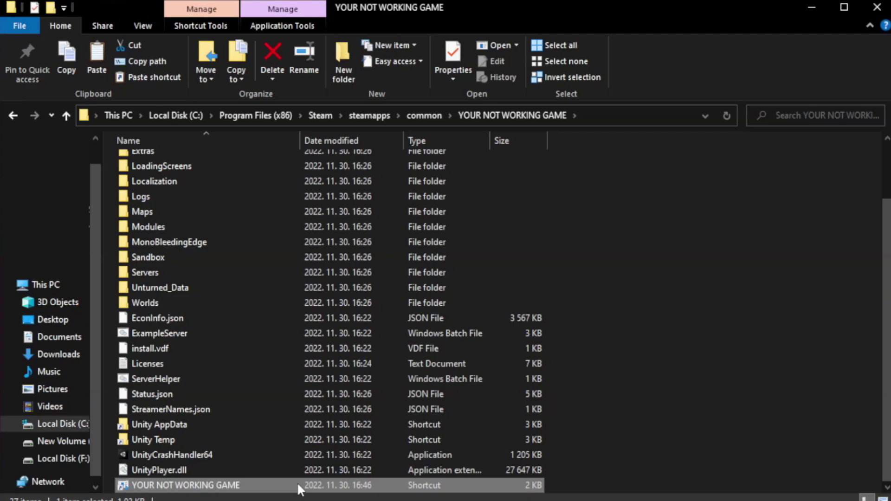
{"action": "right_click", "coordinate": [297, 486]}
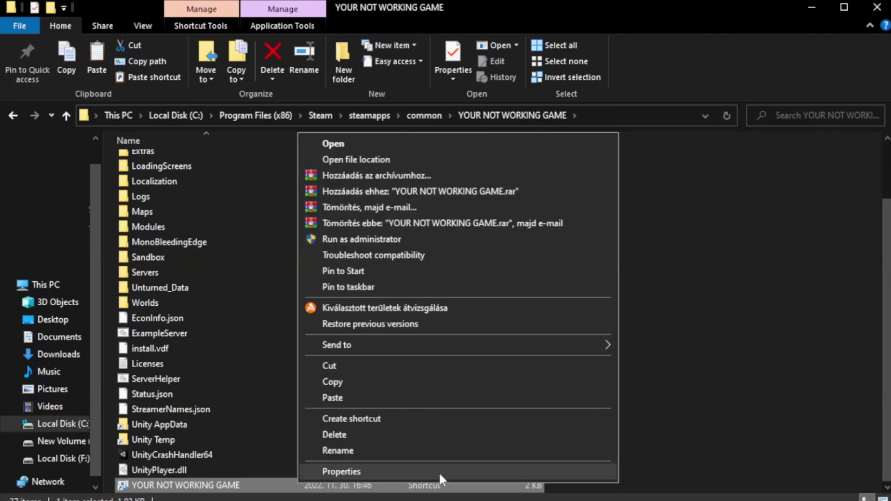
{"action": "left_click", "coordinate": [454, 470]}
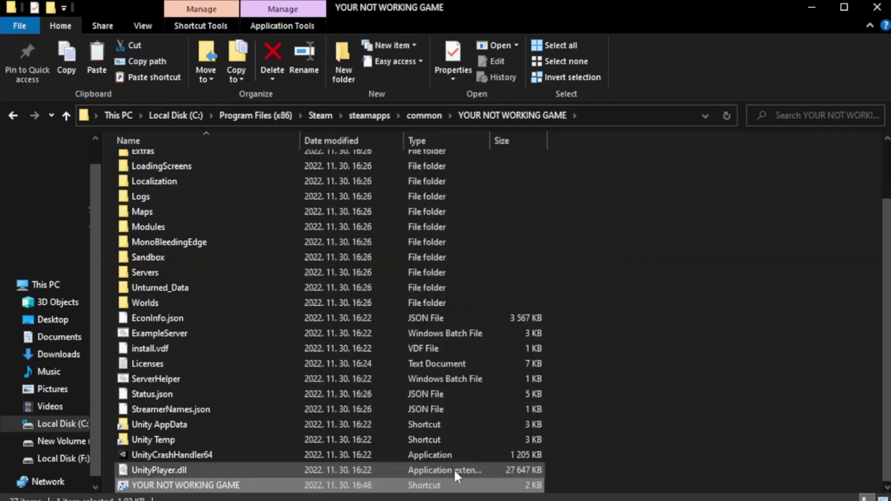
{"action": "left_click_drag", "start_coordinate": [445, 250], "coordinate": [447, 91]}
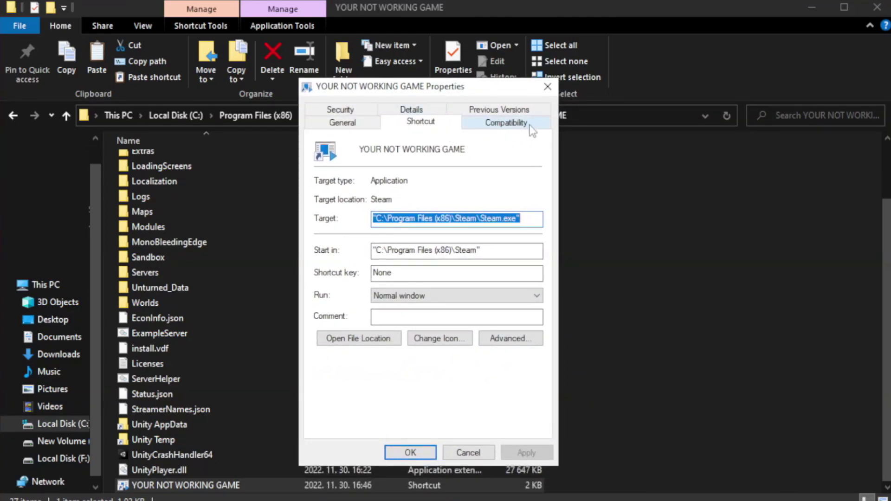
Set the shortcut to Windows 8 compatibility mode, fullscreen optimizations disabled, running as administrator, and apply
{"action": "left_click", "coordinate": [501, 125]}
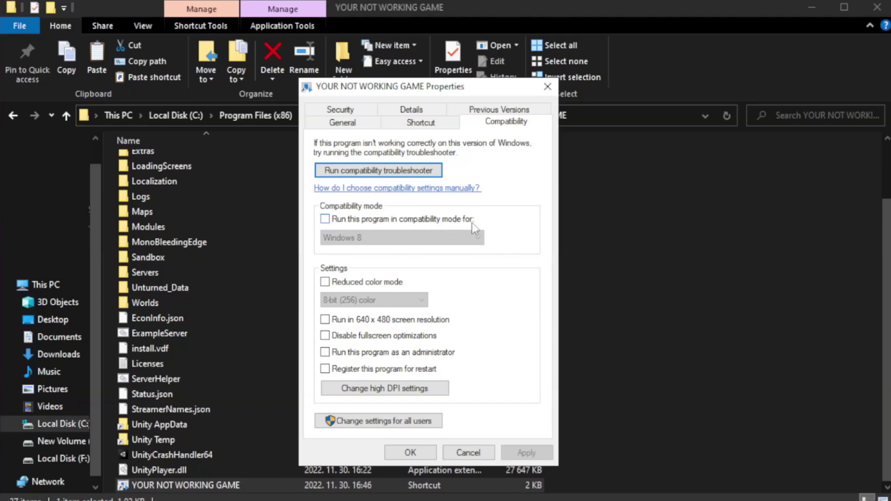
{"action": "left_click", "coordinate": [352, 218]}
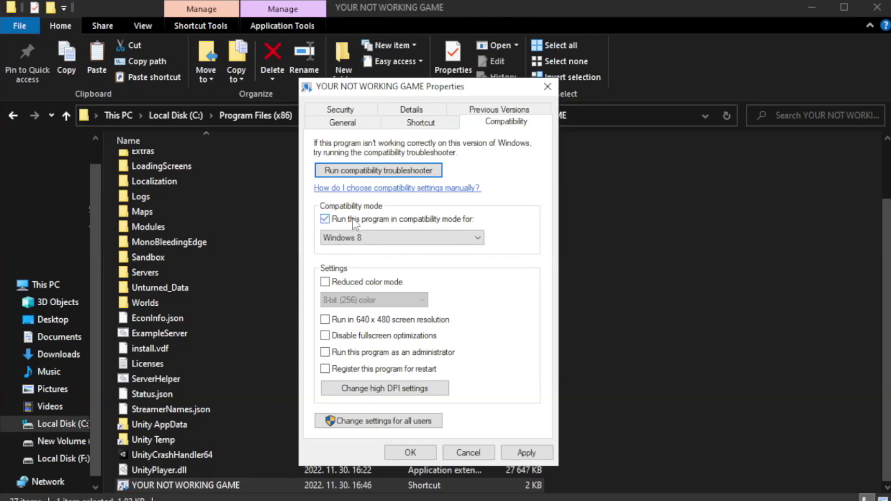
{"action": "left_click", "coordinate": [392, 236]}
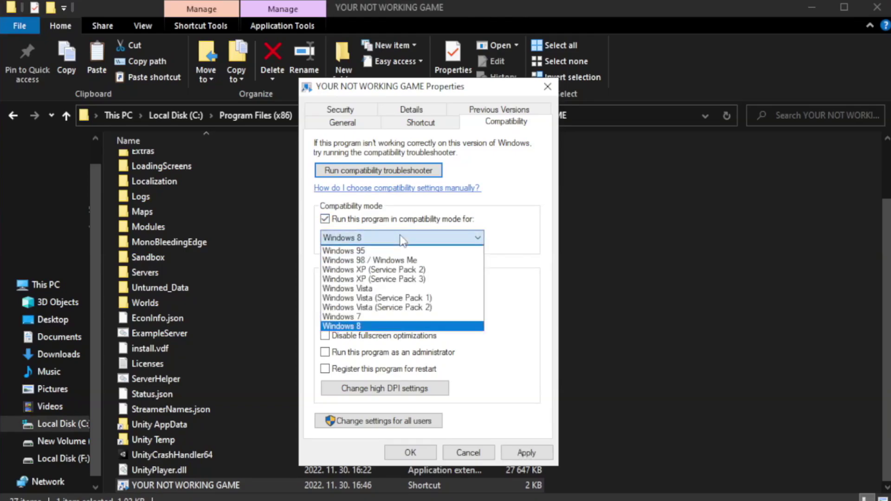
{"action": "left_click", "coordinate": [377, 327]}
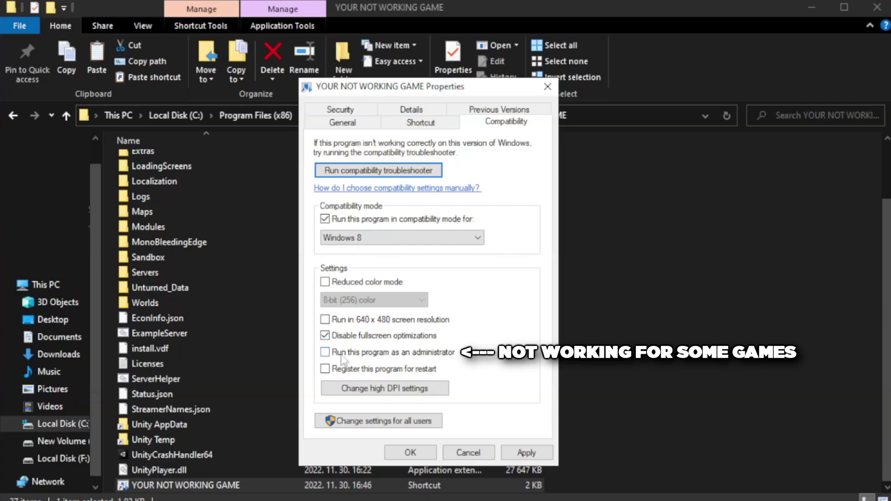
{"action": "left_click", "coordinate": [350, 359]}
{"action": "left_click", "coordinate": [526, 453]}
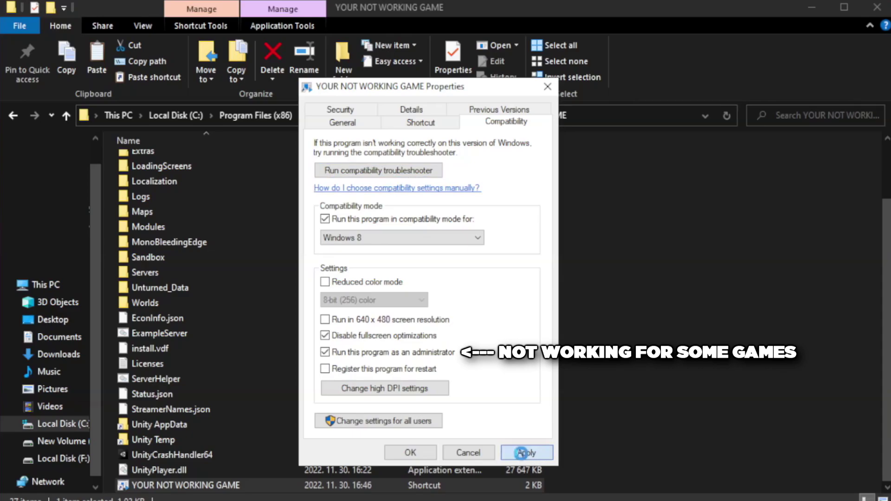
{"action": "left_click", "coordinate": [409, 453]}
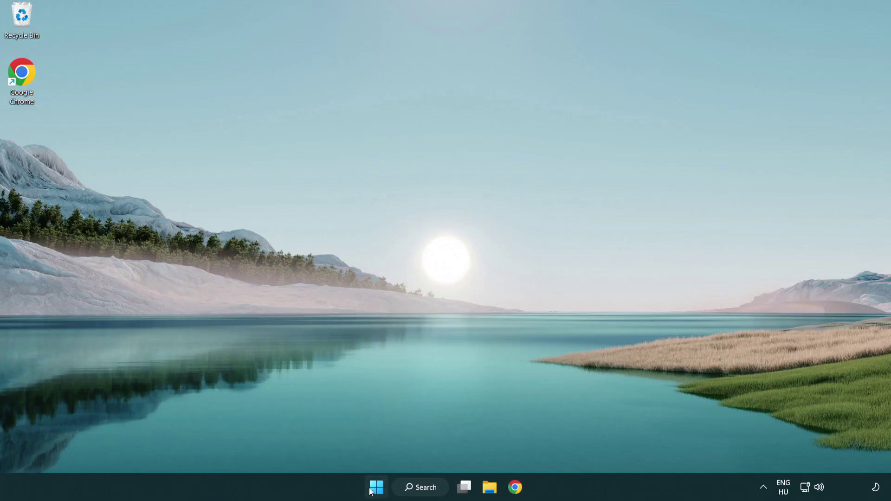
Open the Win+X quick-link menu of system tools from the Start button
{"action": "right_click", "coordinate": [377, 491]}
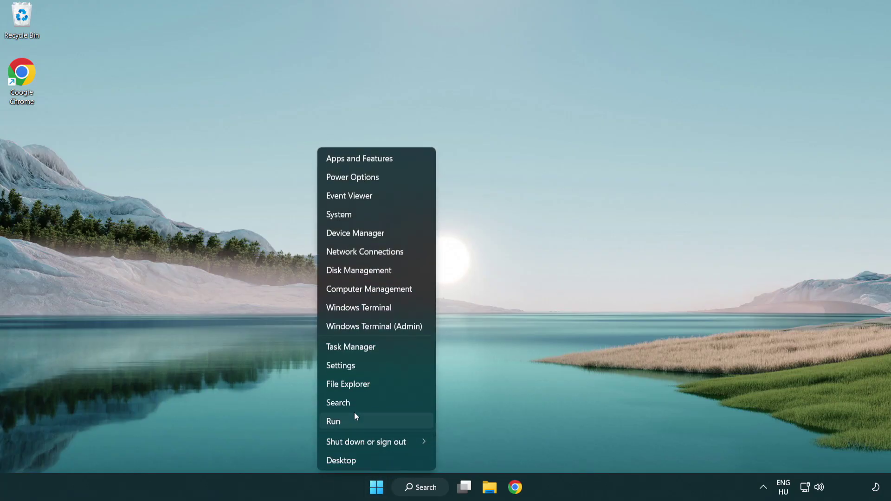
Disable Terminal, Phone Link, Cortana and Windows Security notifications on Task Manager's Startup tab, then close it
{"action": "left_click", "coordinate": [394, 349]}
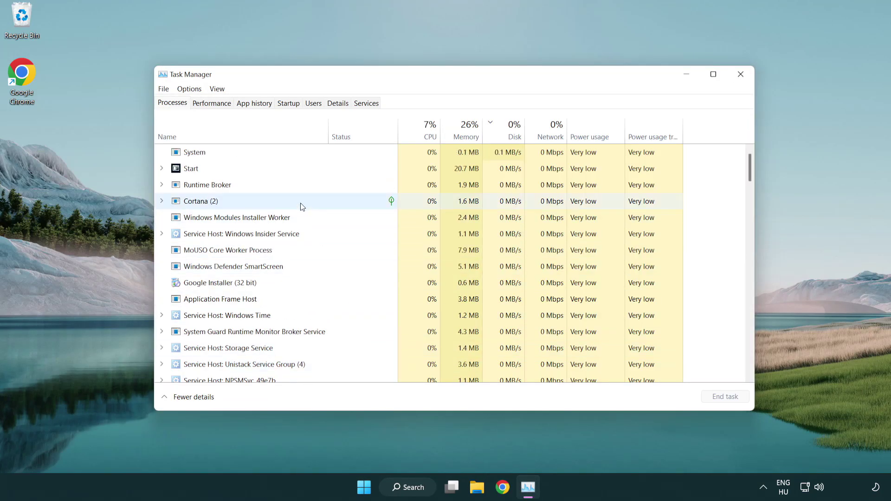
{"action": "left_click", "coordinate": [291, 107]}
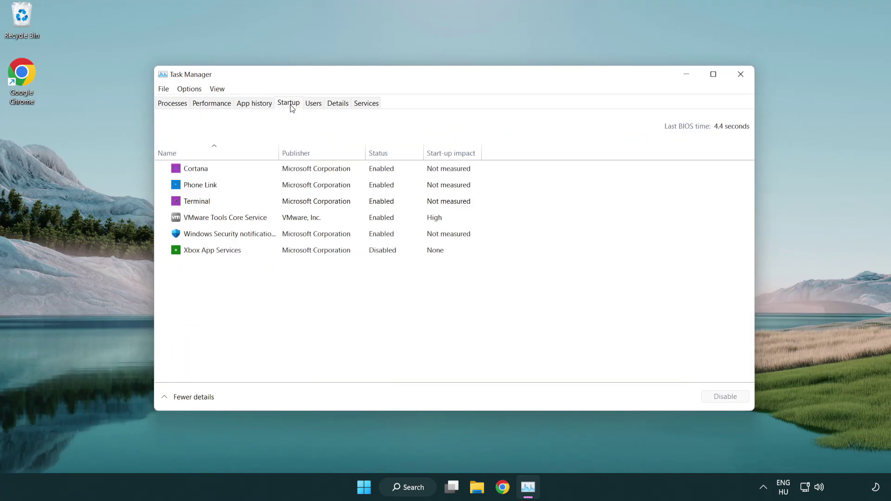
{"action": "left_click", "coordinate": [291, 203]}
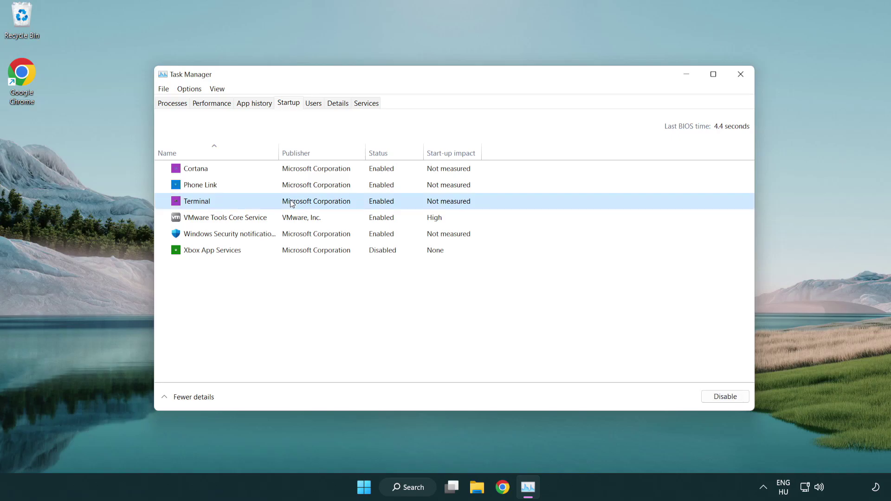
{"action": "left_click", "coordinate": [715, 397]}
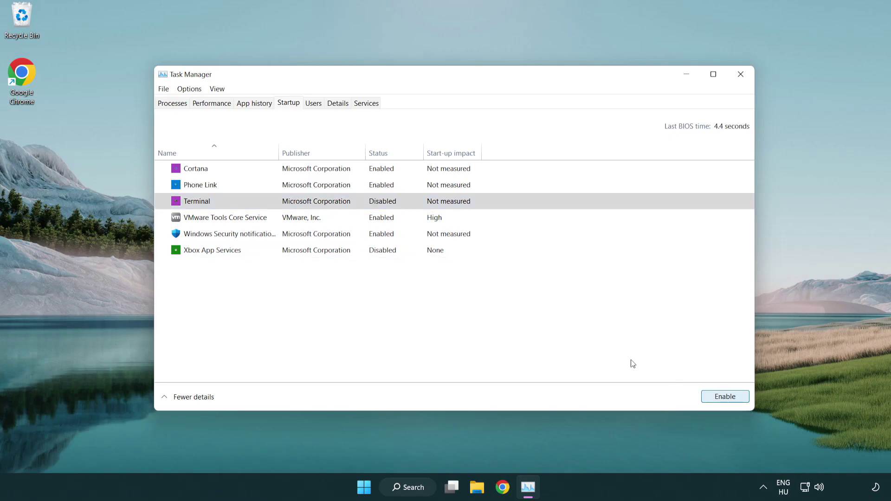
{"action": "left_click", "coordinate": [371, 190]}
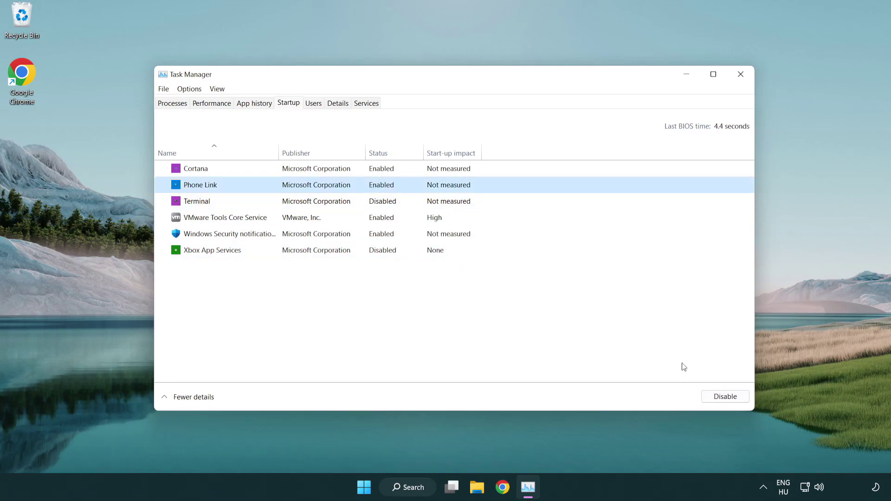
{"action": "left_click", "coordinate": [725, 399]}
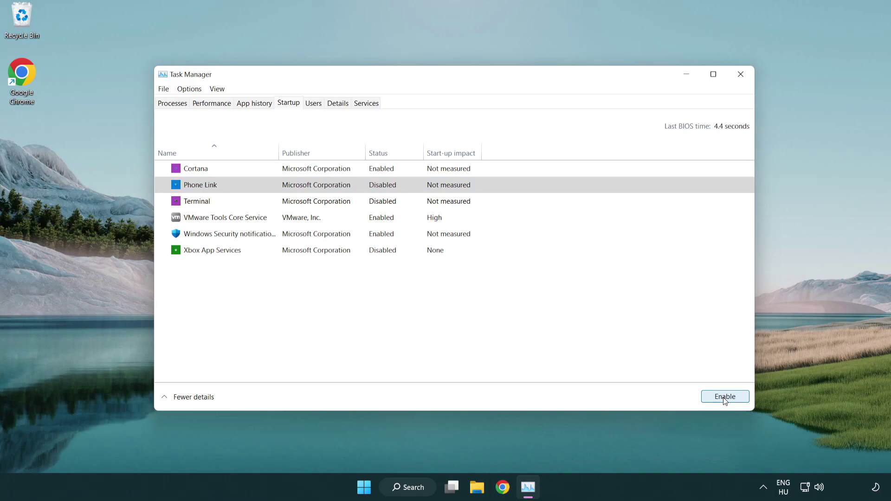
{"action": "left_click", "coordinate": [319, 174]}
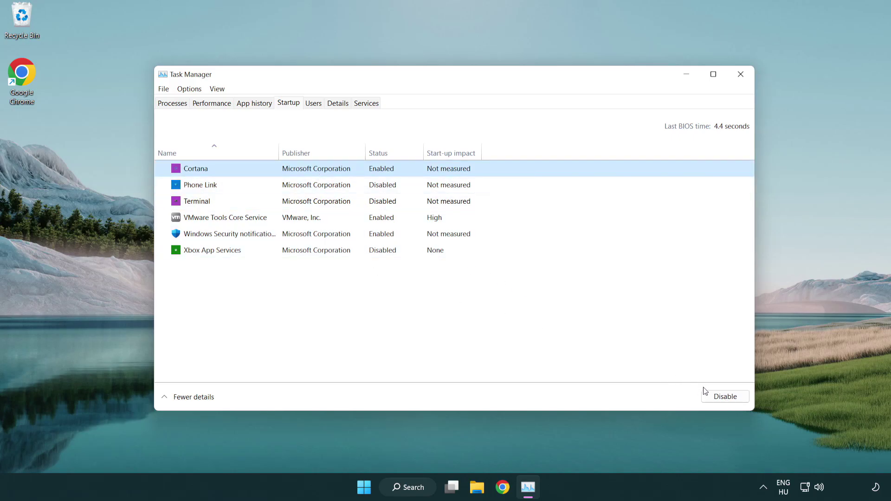
{"action": "left_click", "coordinate": [722, 397]}
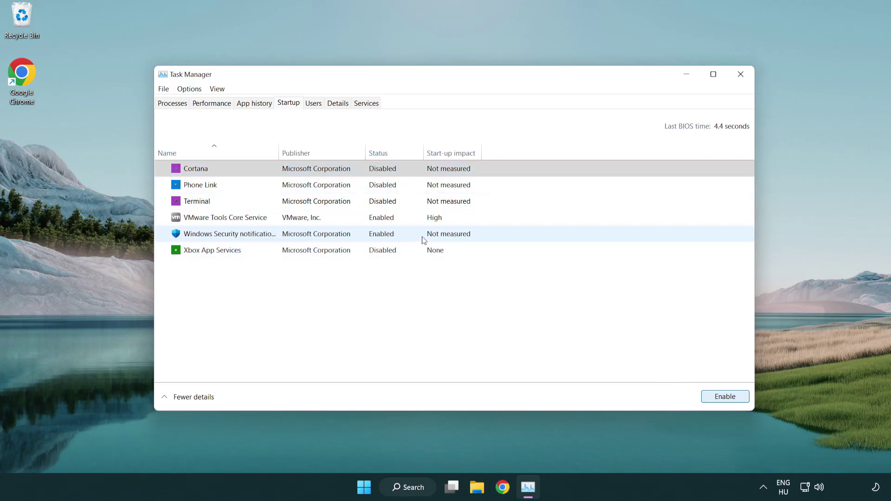
{"action": "left_click", "coordinate": [424, 240]}
{"action": "left_click", "coordinate": [704, 395]}
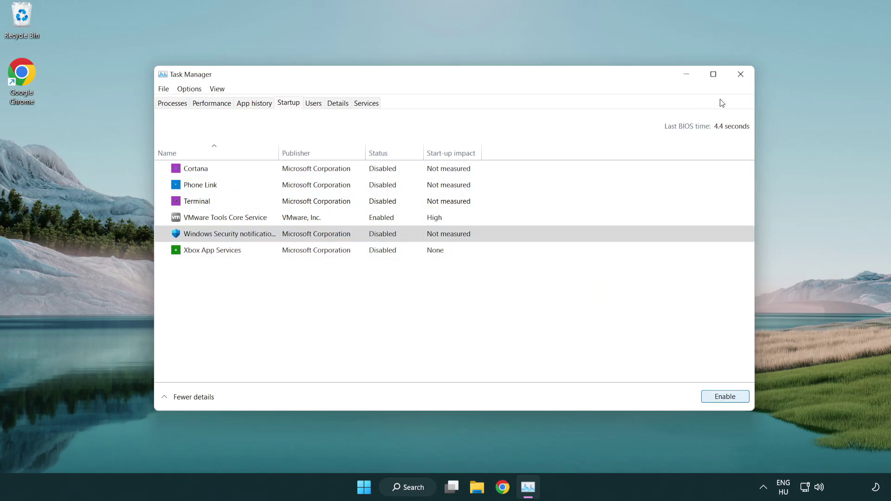
{"action": "left_click", "coordinate": [743, 80]}
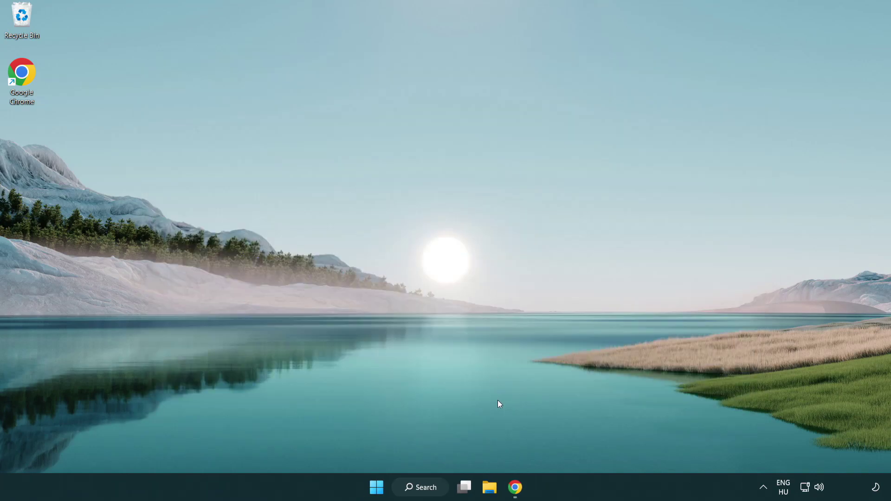
Return to Chrome's DirectX End-User Runtime page and download the dxwebsetup.exe web installer
{"action": "left_click", "coordinate": [516, 488]}
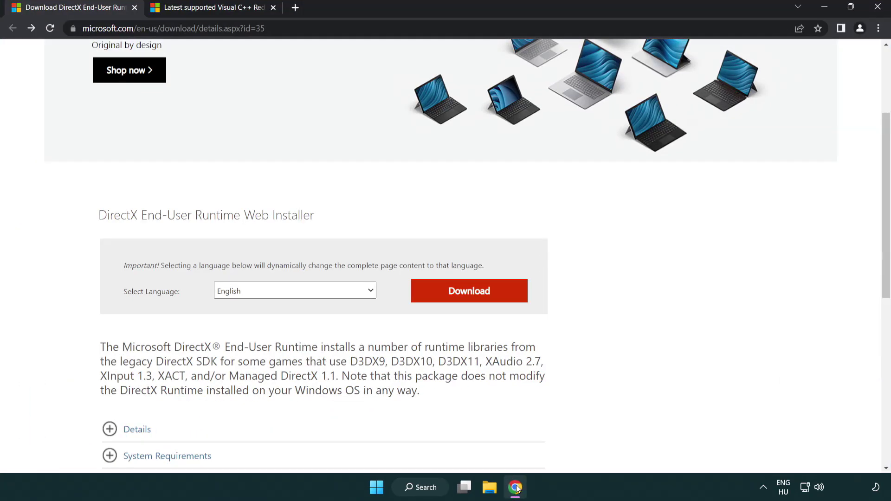
{"action": "scroll", "coordinate": [382, 414], "scroll_direction": "up", "scroll_amount": 3}
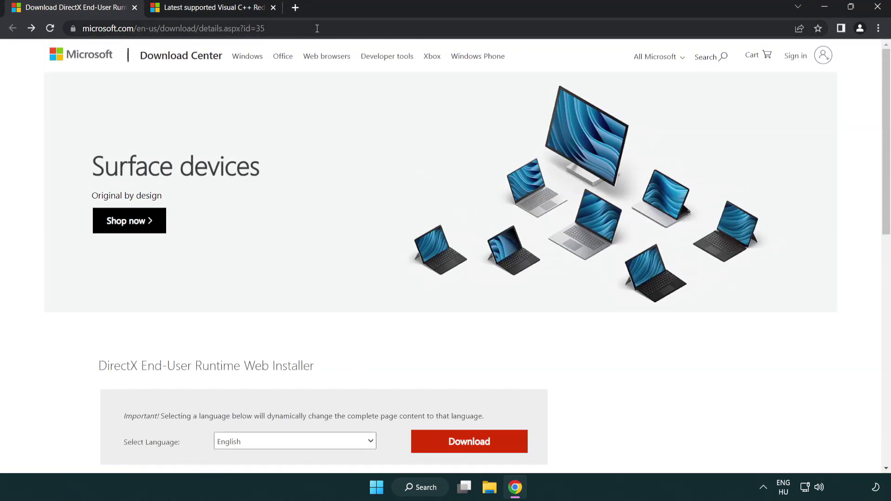
{"action": "left_click", "coordinate": [55, 19]}
{"action": "left_click", "coordinate": [852, 202]}
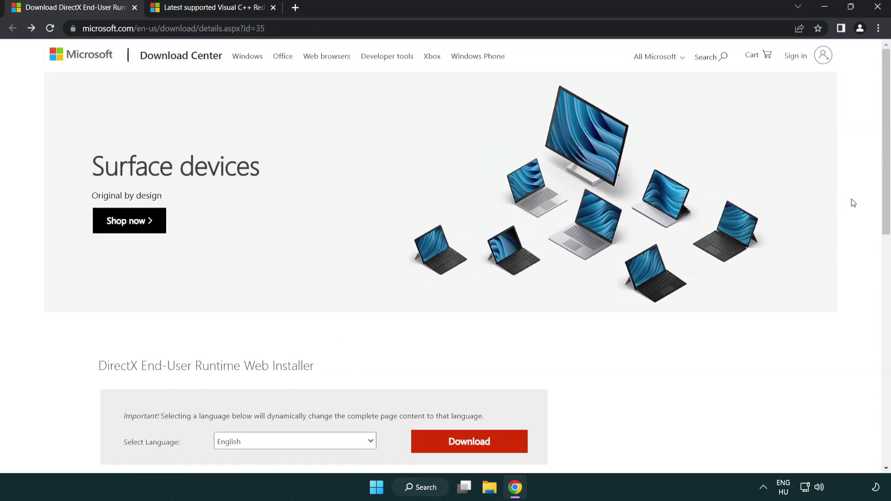
{"action": "left_click_drag", "start_coordinate": [885, 202], "coordinate": [885, 258]}
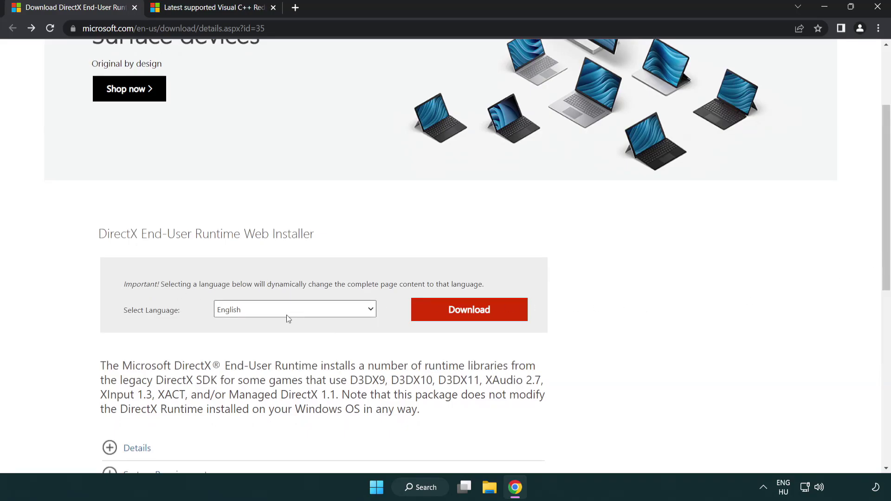
{"action": "left_click", "coordinate": [473, 309]}
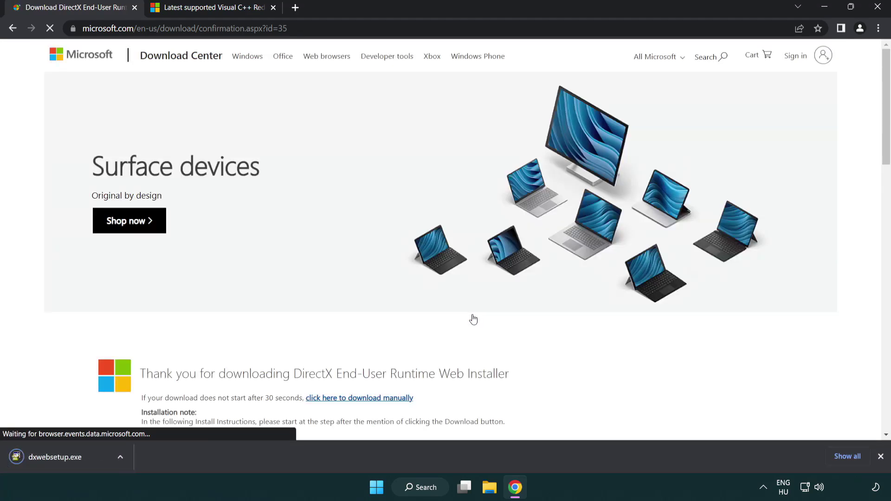
Run dxwebsetup.exe, accept the license, skip the Bing Bar, and finish; DirectX is already current
{"action": "left_click", "coordinate": [58, 458]}
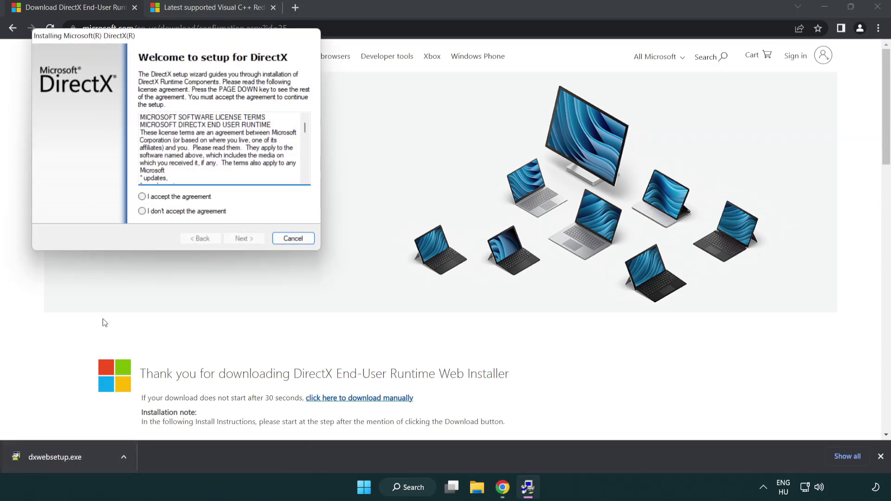
{"action": "left_click_drag", "start_coordinate": [135, 43], "coordinate": [393, 141]}
{"action": "scroll", "coordinate": [561, 229], "scroll_direction": "down", "scroll_amount": 15}
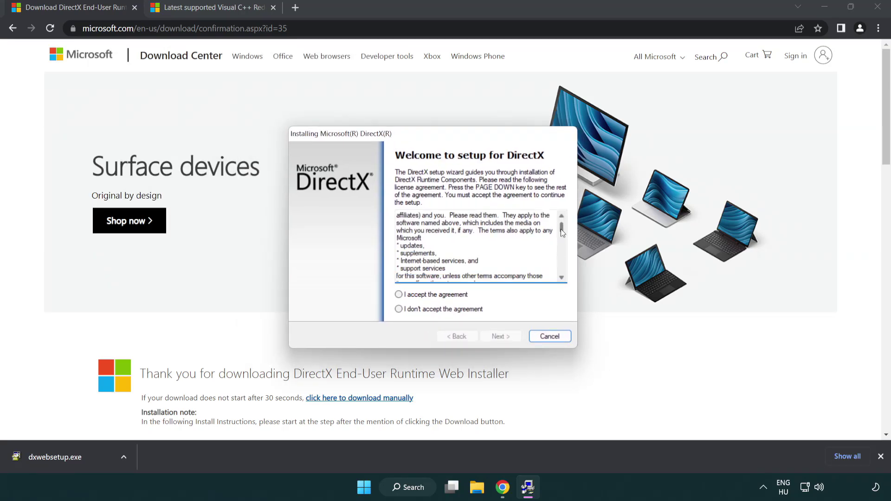
{"action": "left_click", "coordinate": [401, 296]}
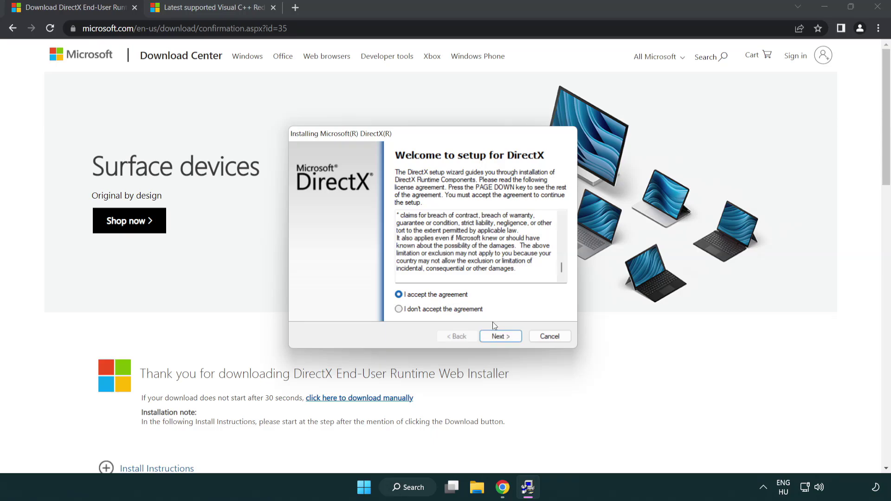
{"action": "left_click", "coordinate": [502, 337]}
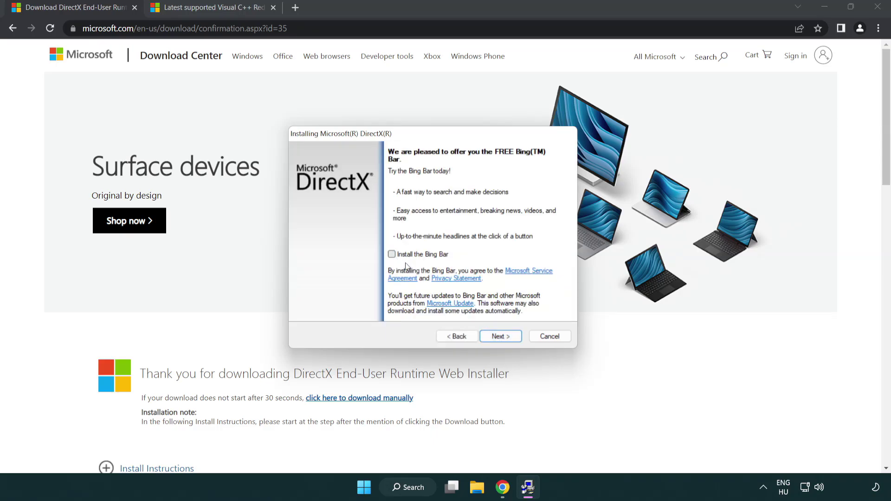
{"action": "left_click", "coordinate": [506, 338]}
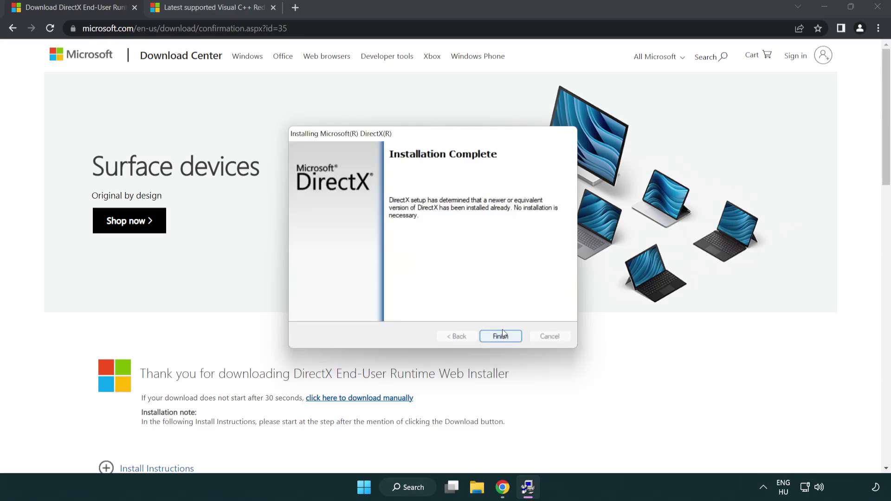
{"action": "left_click", "coordinate": [501, 333]}
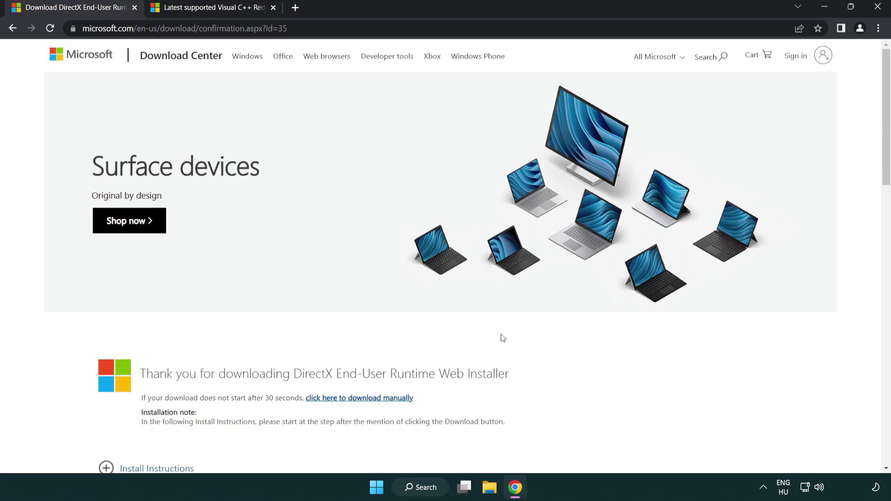
Close the DirectX page and download the ARM64, x86 and x64 Visual C++ redistributables
{"action": "left_click", "coordinate": [135, 8]}
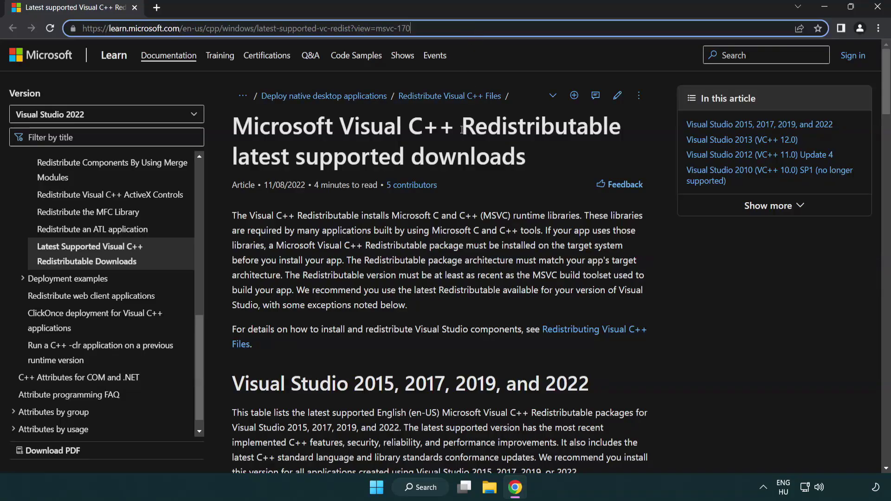
{"action": "scroll", "coordinate": [459, 153], "scroll_direction": "down", "scroll_amount": 6}
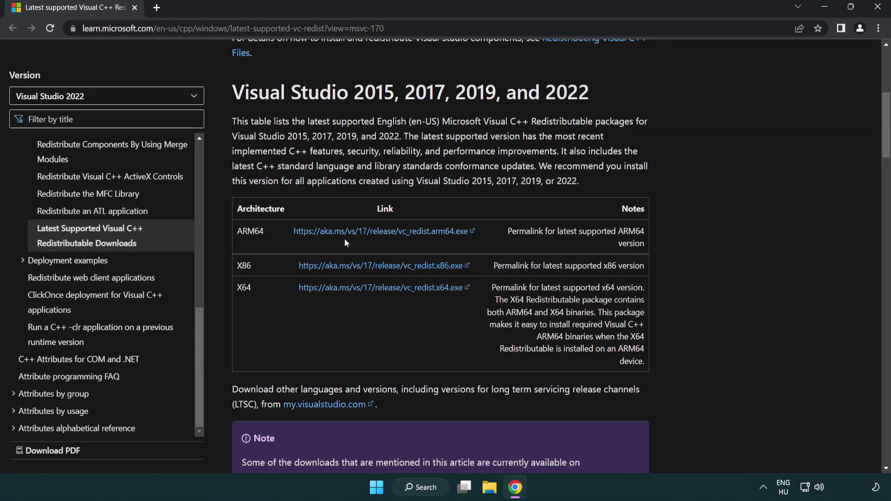
{"action": "left_click", "coordinate": [367, 232]}
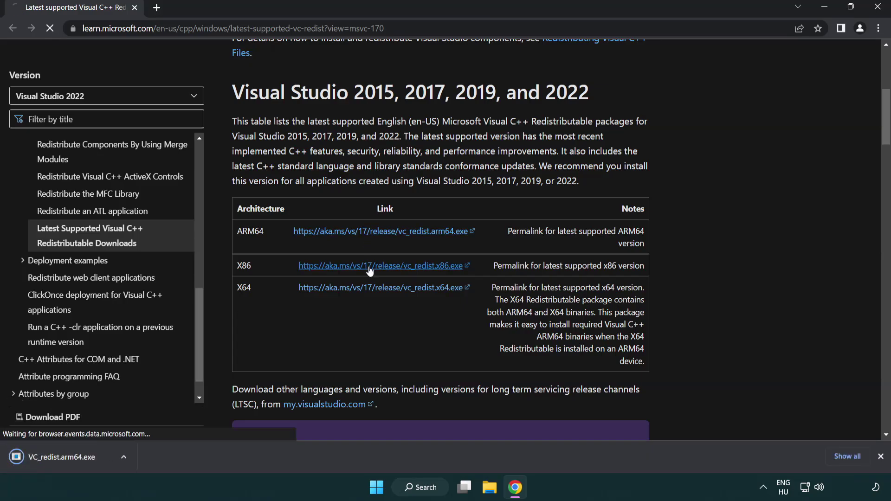
{"action": "left_click", "coordinate": [374, 291]}
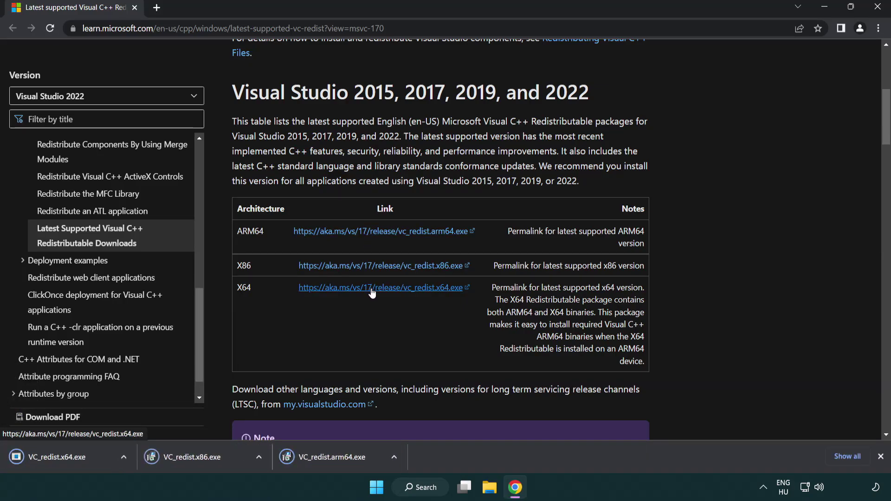
Try installing VC_redist.arm64.exe, which fails with error 0x80070661 as unsupported
{"action": "left_click", "coordinate": [341, 464]}
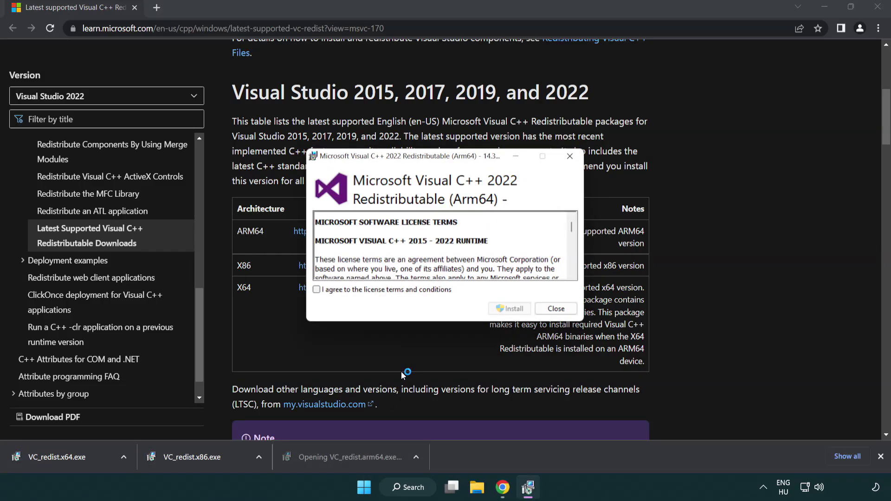
{"action": "left_click_drag", "start_coordinate": [571, 228], "coordinate": [575, 271]}
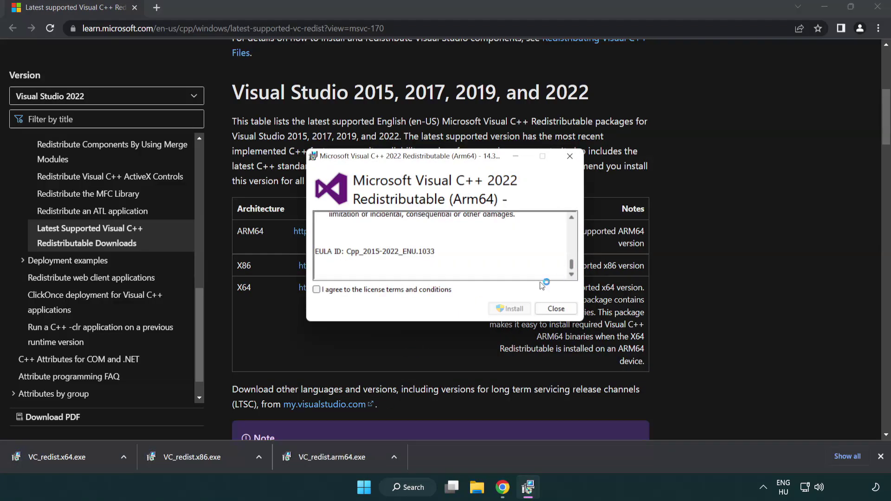
{"action": "left_click", "coordinate": [318, 290]}
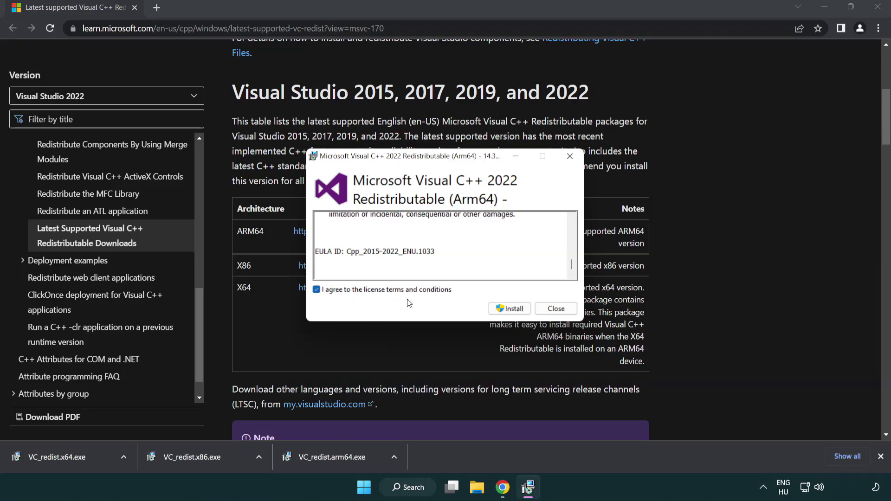
{"action": "left_click", "coordinate": [497, 308]}
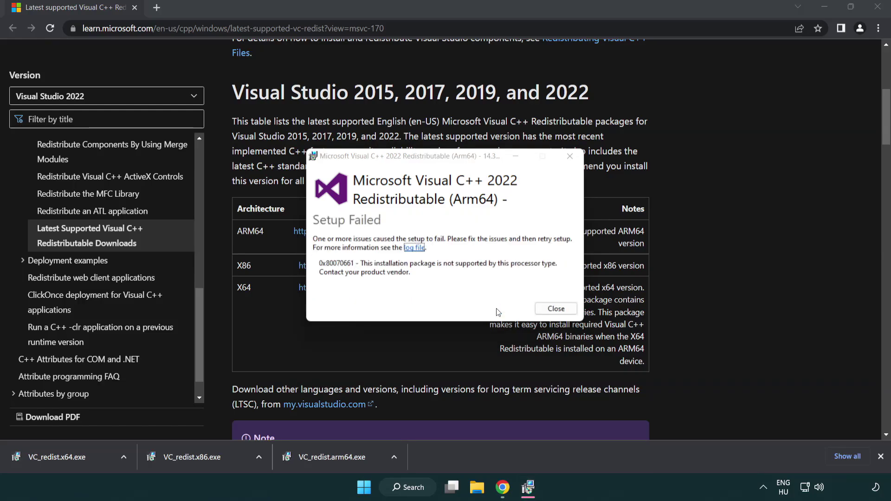
Install the x86 and x64 Visual C++ 2015-2022 redistributables, closing each setup after success
{"action": "left_click", "coordinate": [556, 310]}
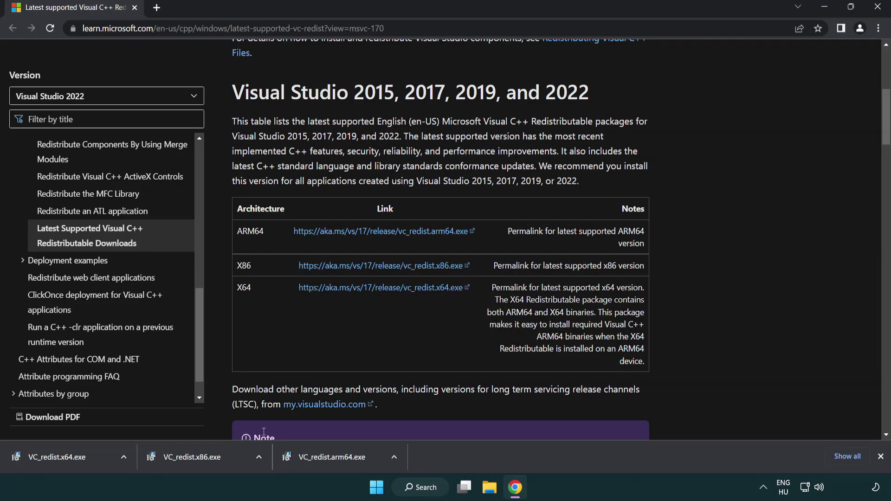
{"action": "left_click", "coordinate": [199, 462]}
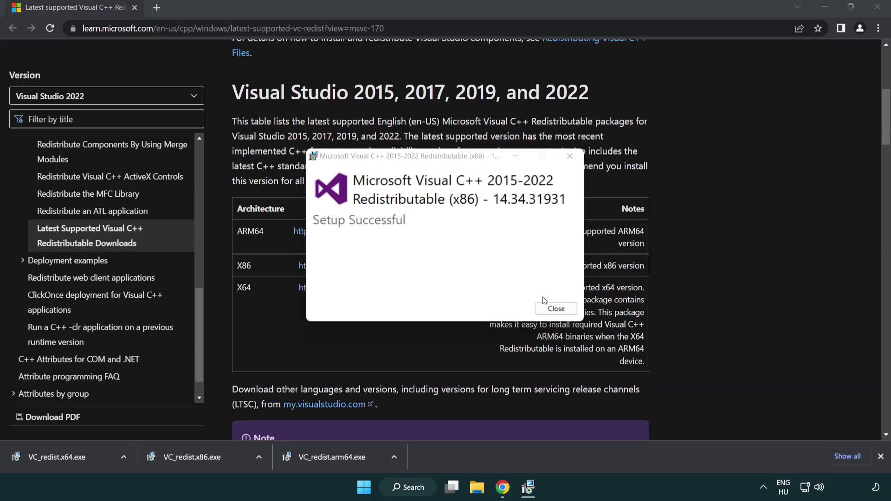
{"action": "left_click", "coordinate": [554, 307]}
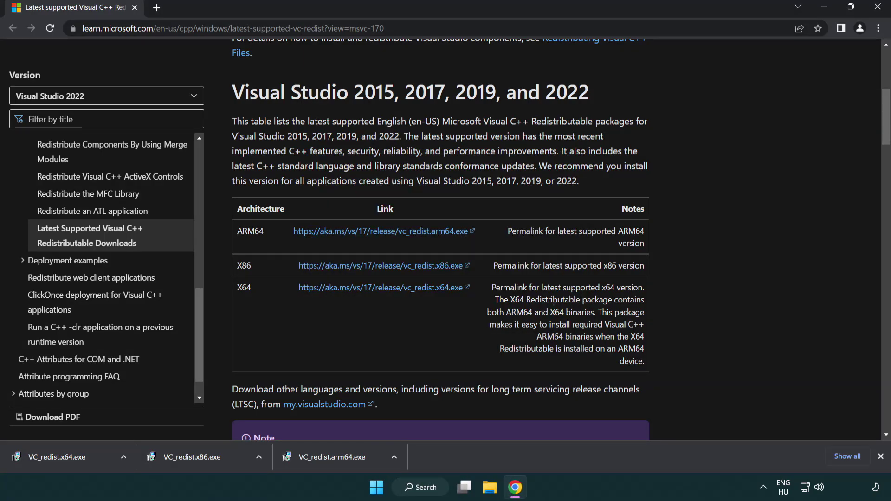
{"action": "left_click", "coordinate": [67, 457]}
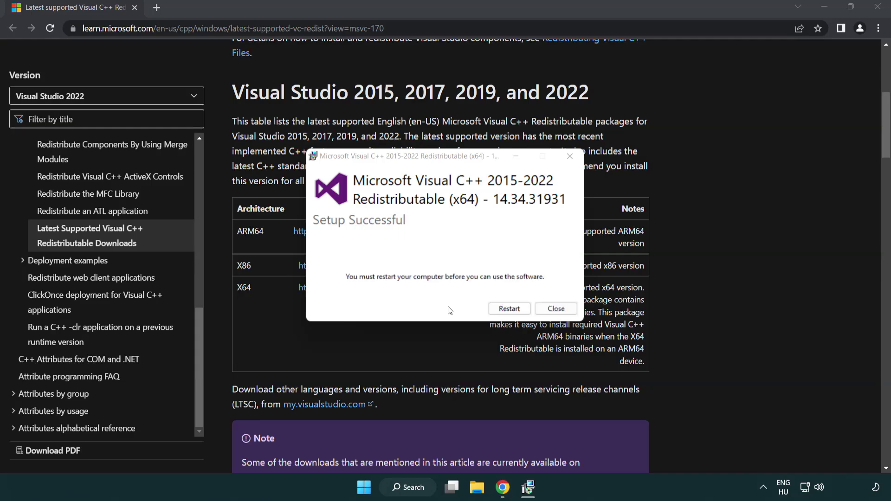
{"action": "left_click", "coordinate": [556, 309]}
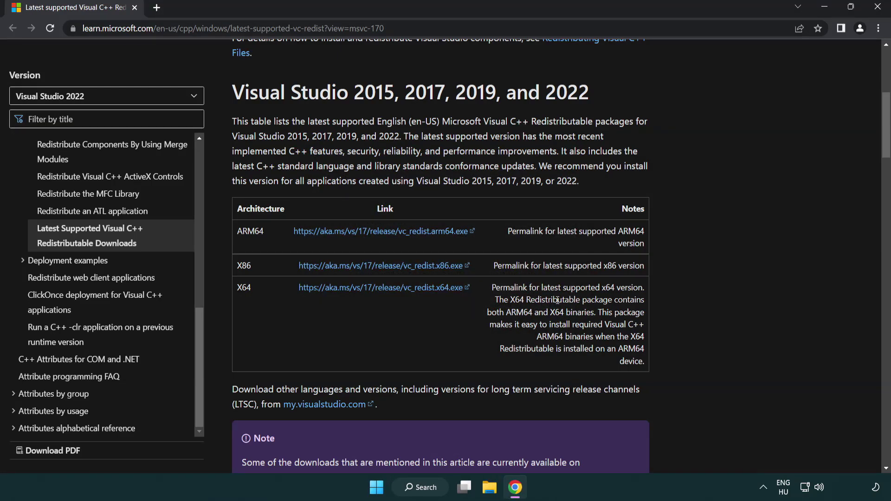
Close Chrome and search 'cmd' to bring up Command Prompt's launch options
{"action": "left_click", "coordinate": [878, 8]}
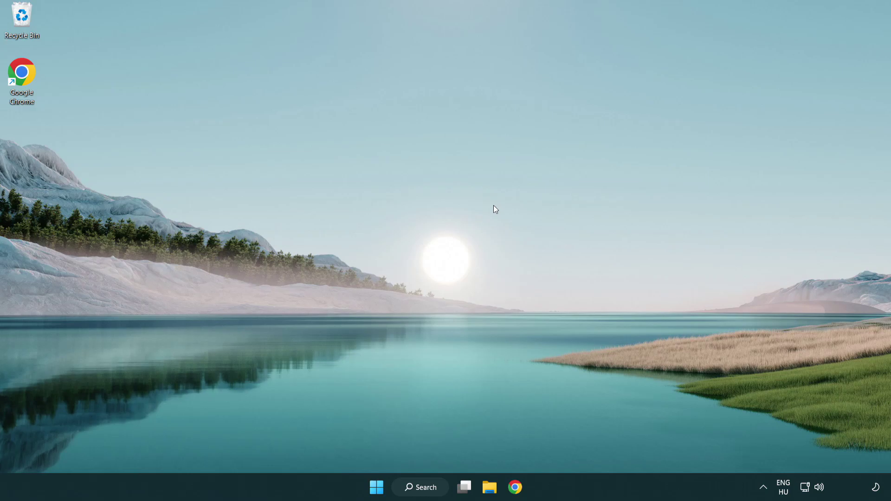
{"action": "left_click", "coordinate": [414, 495]}
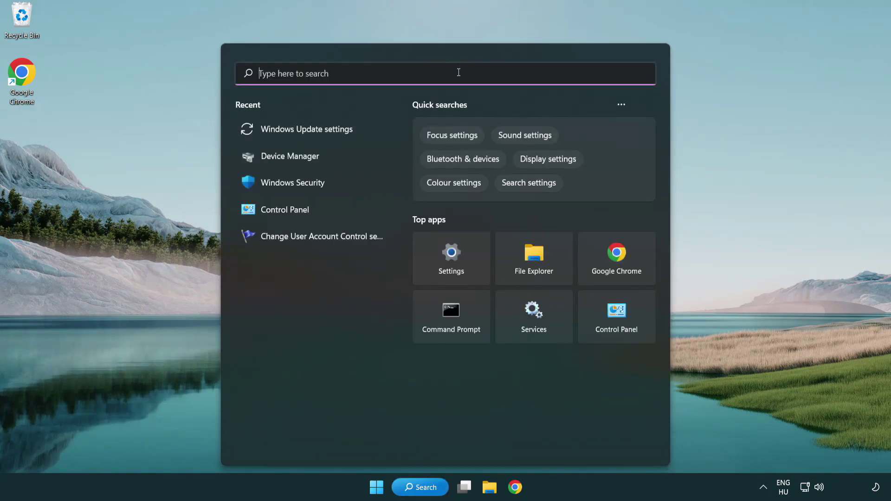
{"action": "type", "text": "cmd"}
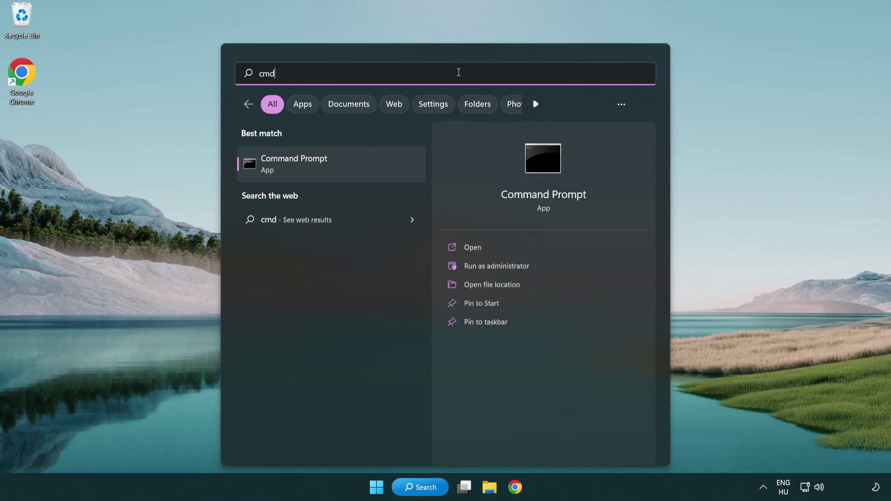
{"action": "right_click", "coordinate": [340, 166]}
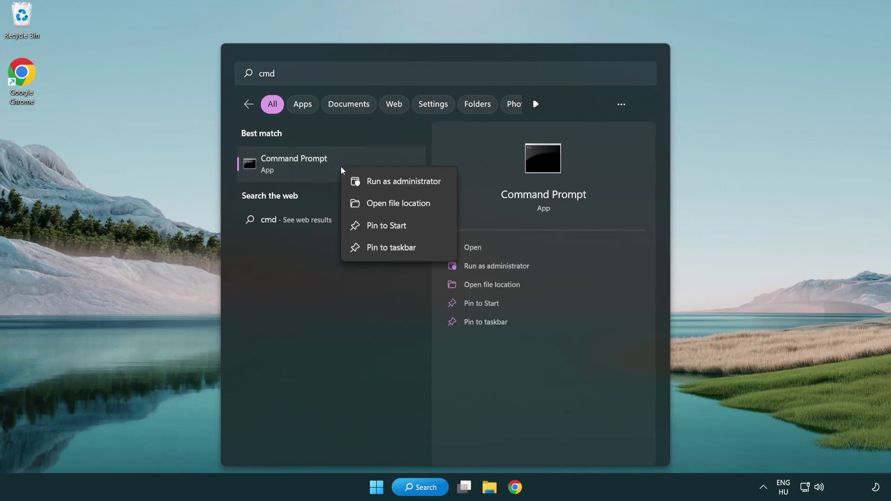
Run 'sfc /scannow' in an administrator Command Prompt; no integrity violations are found
{"action": "left_click", "coordinate": [403, 182]}
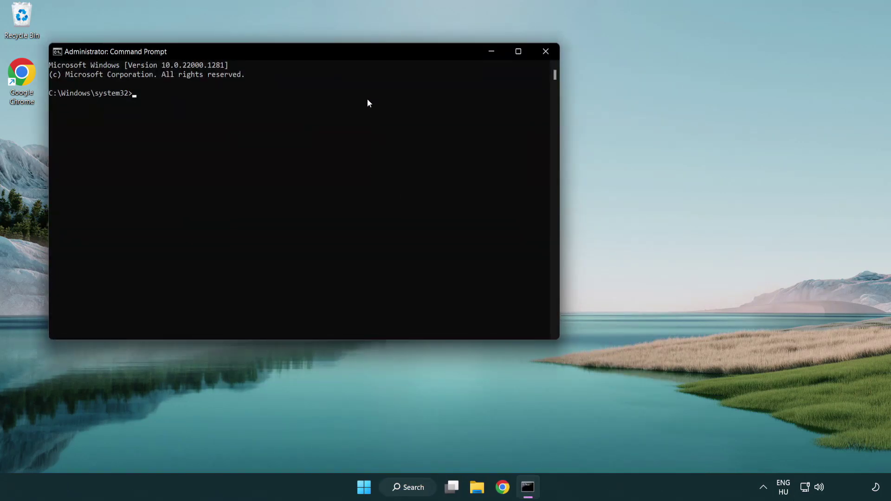
{"action": "left_click_drag", "start_coordinate": [318, 53], "coordinate": [449, 92]}
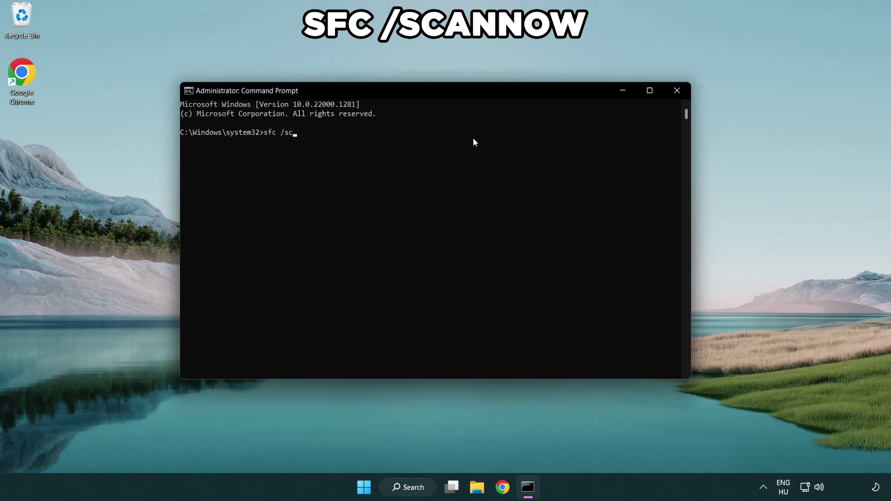
{"action": "type", "text": "sfc /scannow"}
{"action": "key", "text": "Return"}
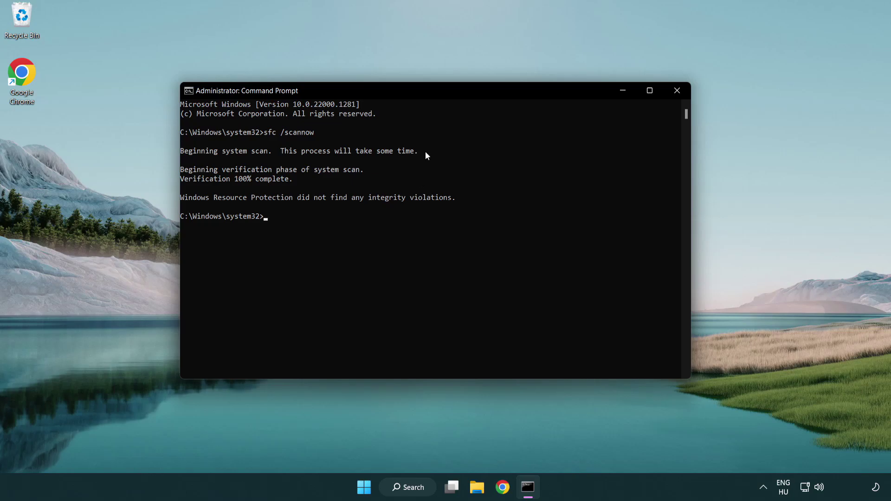
Close Command Prompt and show the Start menu power options to restart
{"action": "left_click", "coordinate": [677, 91]}
{"action": "left_click", "coordinate": [372, 491]}
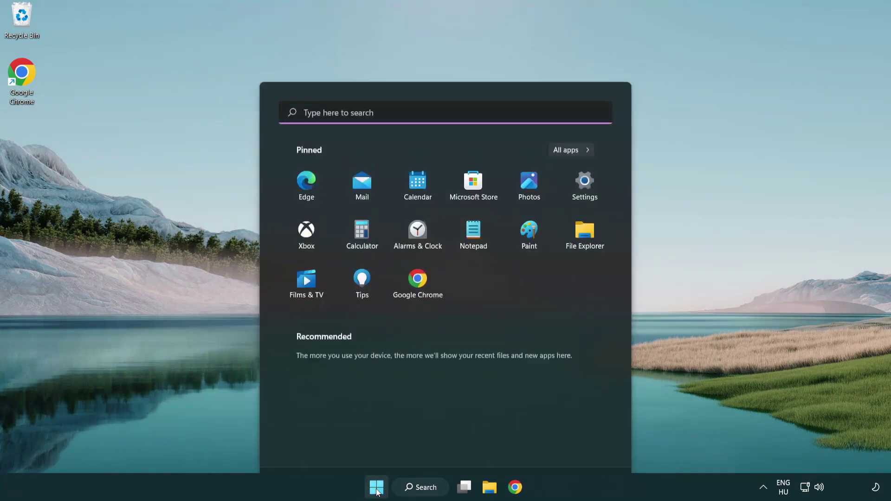
{"action": "left_click", "coordinate": [594, 446]}
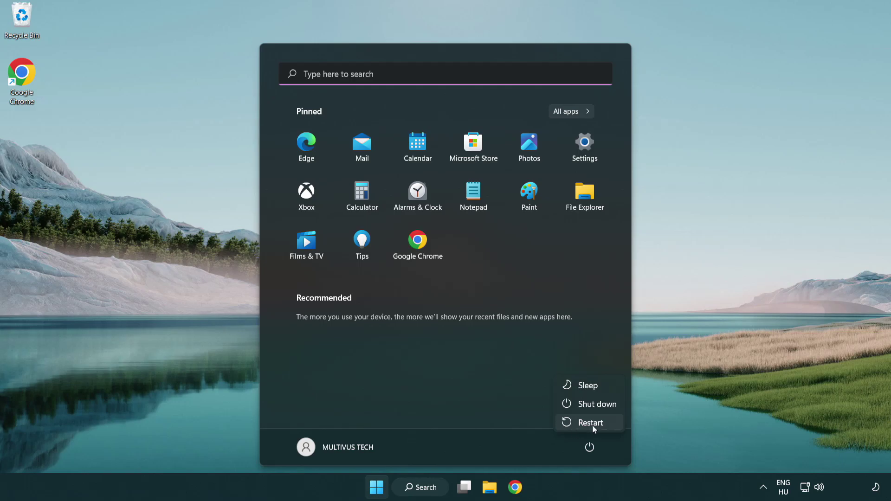